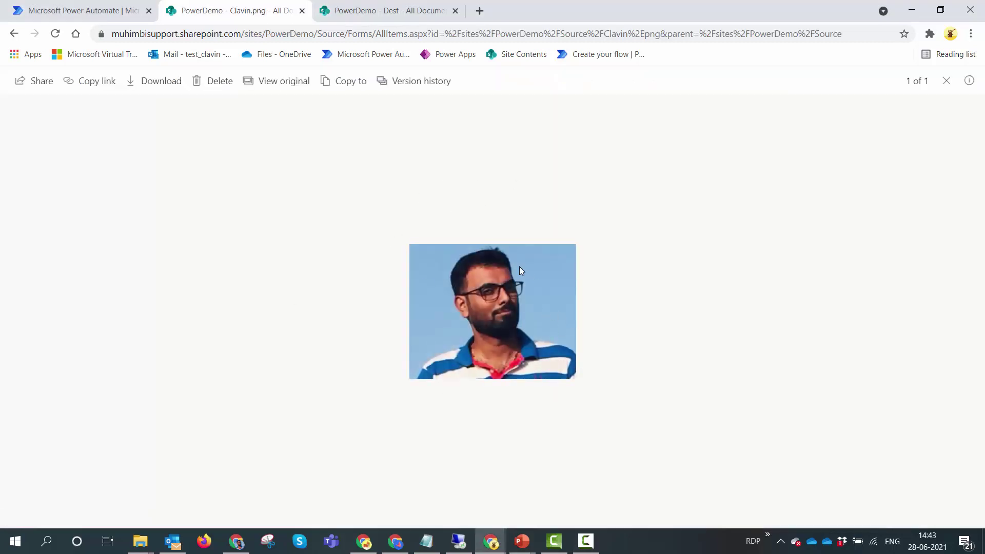
- Close the Clavin.png image preview to get back to the Source document library
{"action": "left_click", "coordinate": [946, 82]}
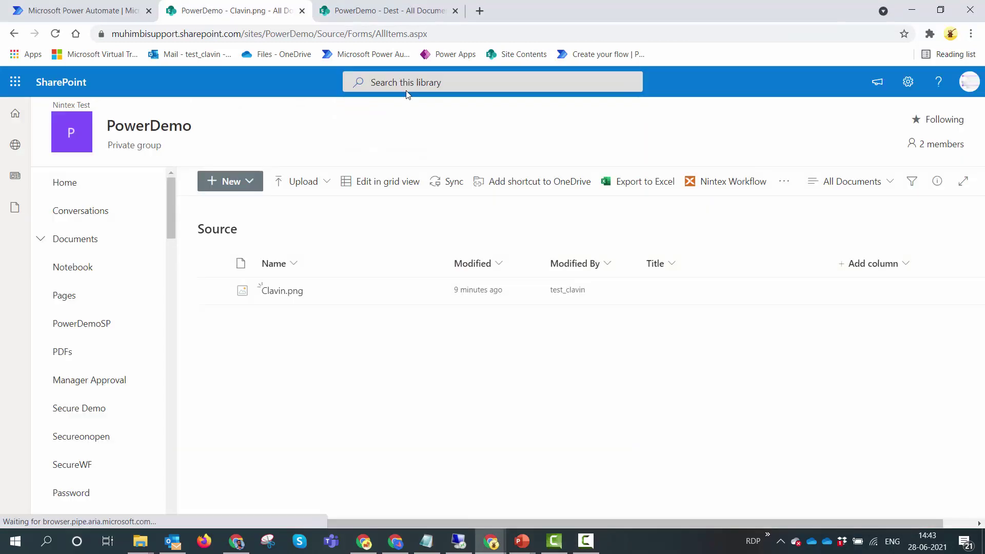
- Start an automated cloud flow with the SharePoint 'When a file is created in a folder' trigger
{"action": "left_click", "coordinate": [98, 11]}
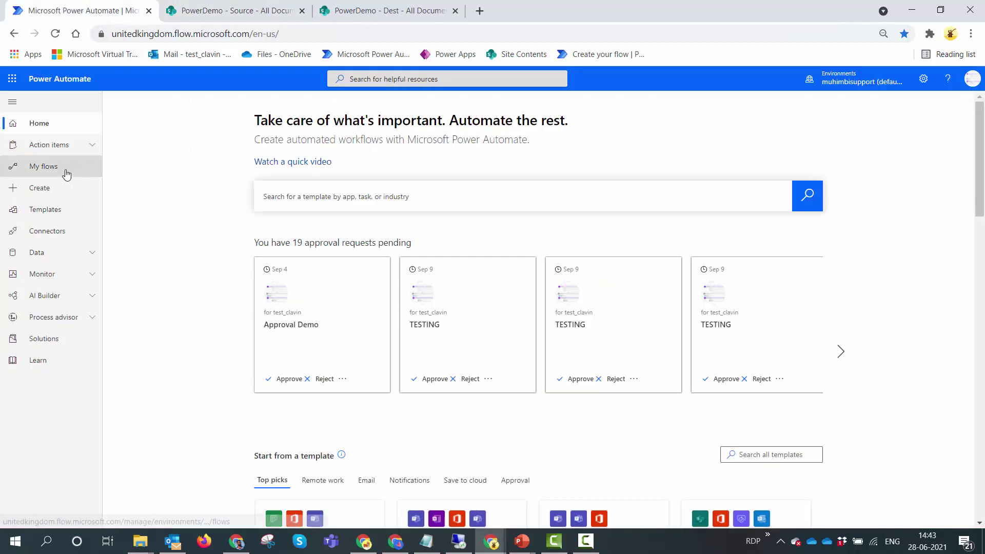
{"action": "left_click", "coordinate": [57, 197]}
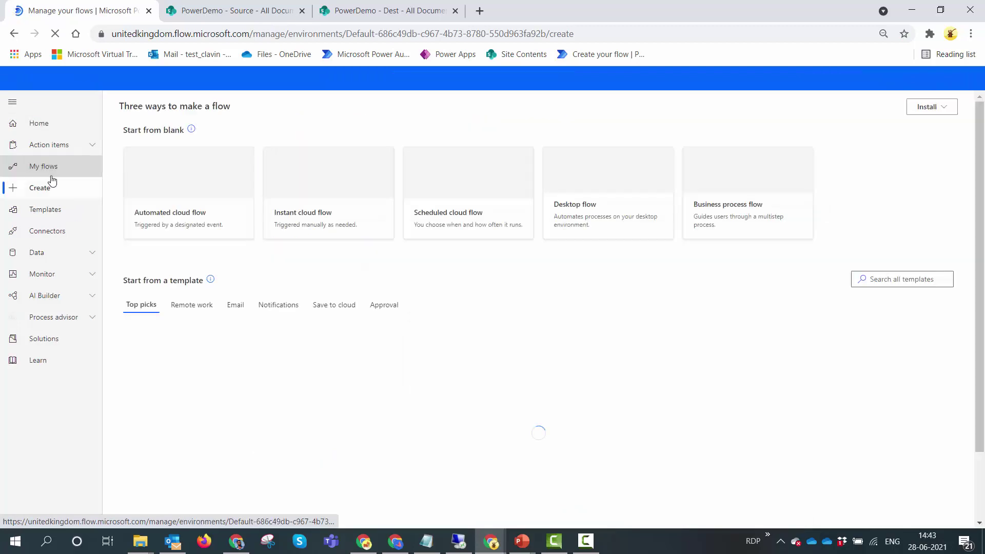
{"action": "left_click", "coordinate": [218, 190]}
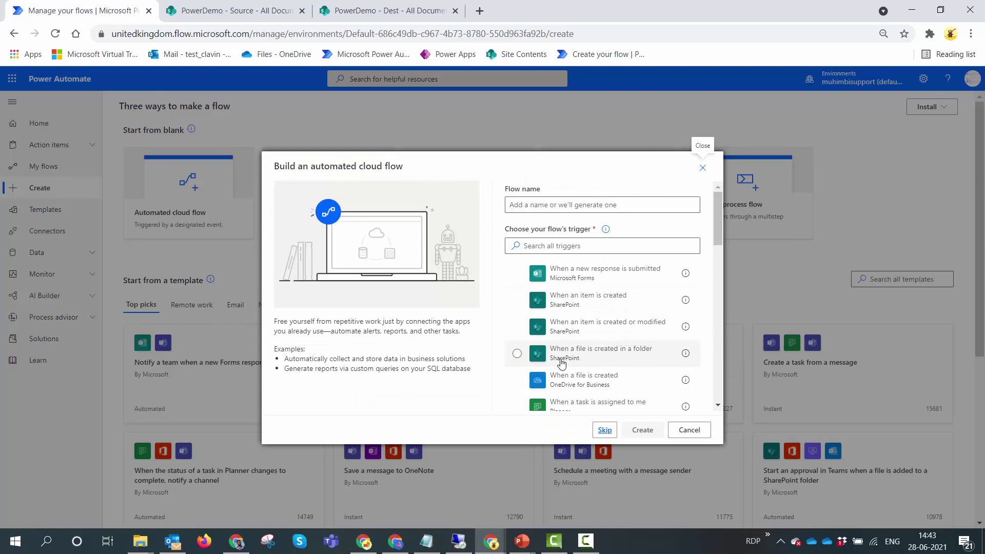
{"action": "left_click", "coordinate": [620, 362]}
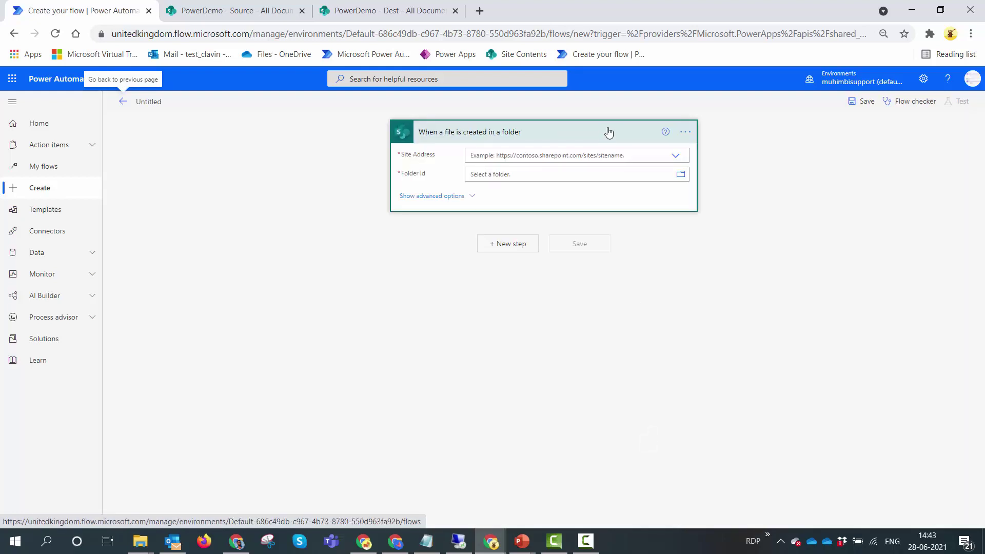
- Point the trigger at the PowerDemo site and /Source folder, and add a new step
{"action": "left_click", "coordinate": [596, 159]}
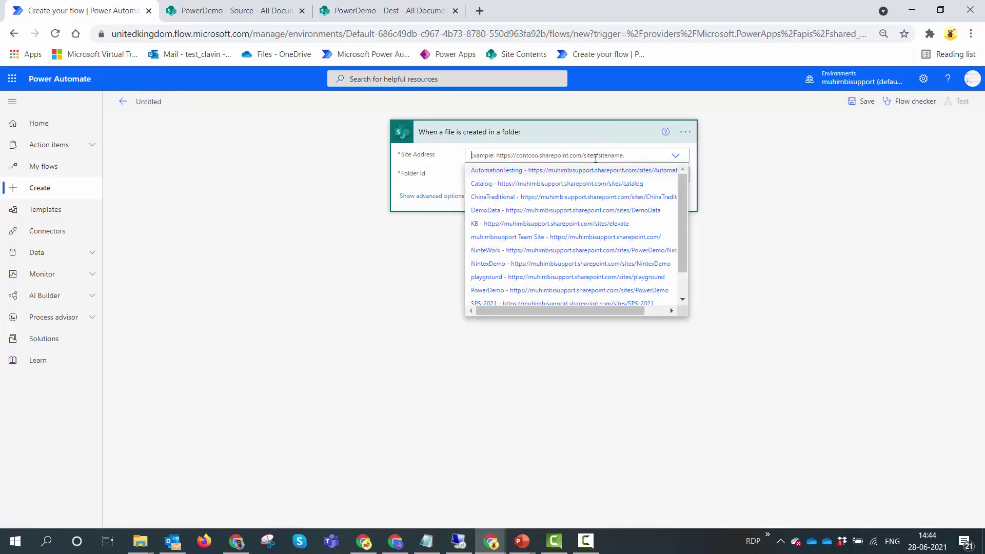
{"action": "type", "text": "power"}
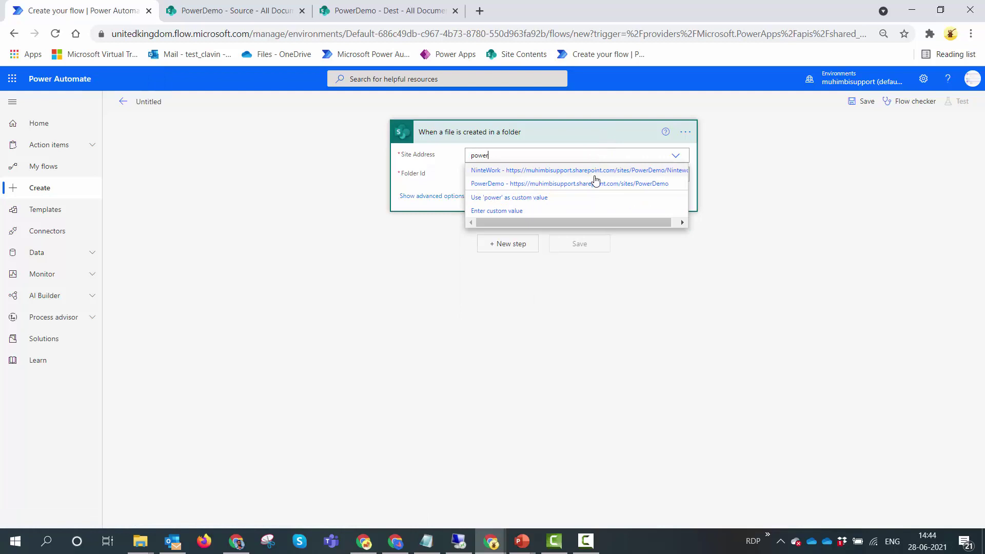
{"action": "left_click", "coordinate": [593, 183]}
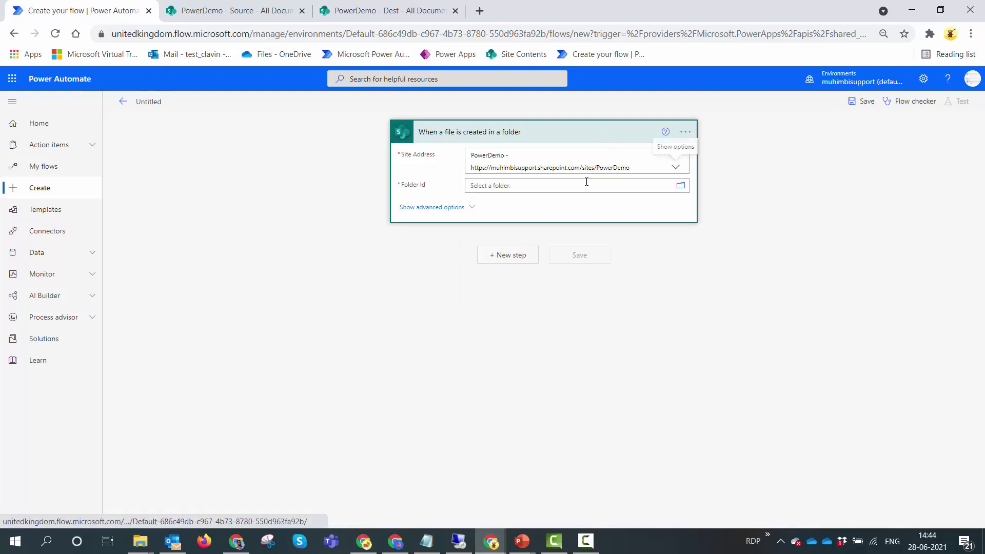
{"action": "left_click", "coordinate": [685, 191]}
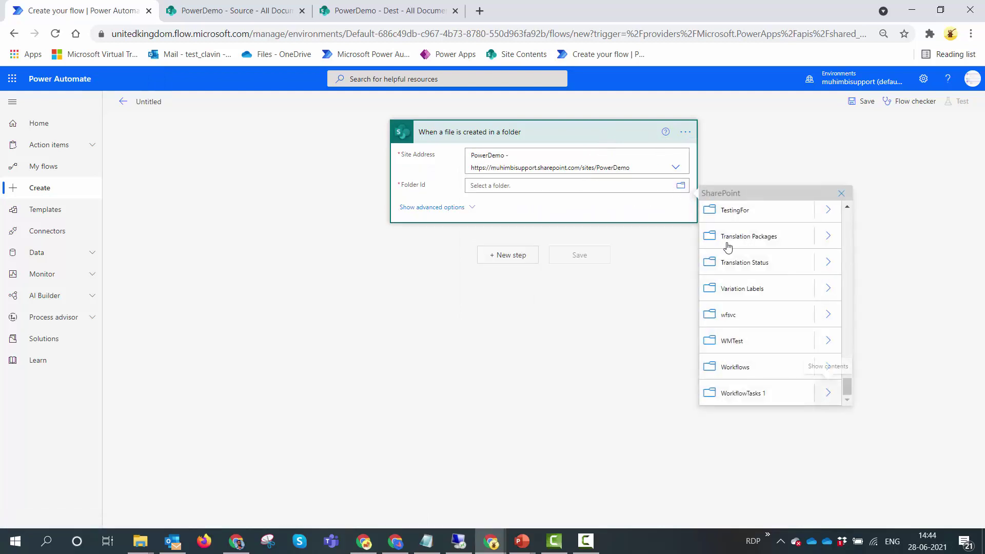
{"action": "scroll", "coordinate": [780, 292], "scroll_direction": "up", "scroll_amount": 3}
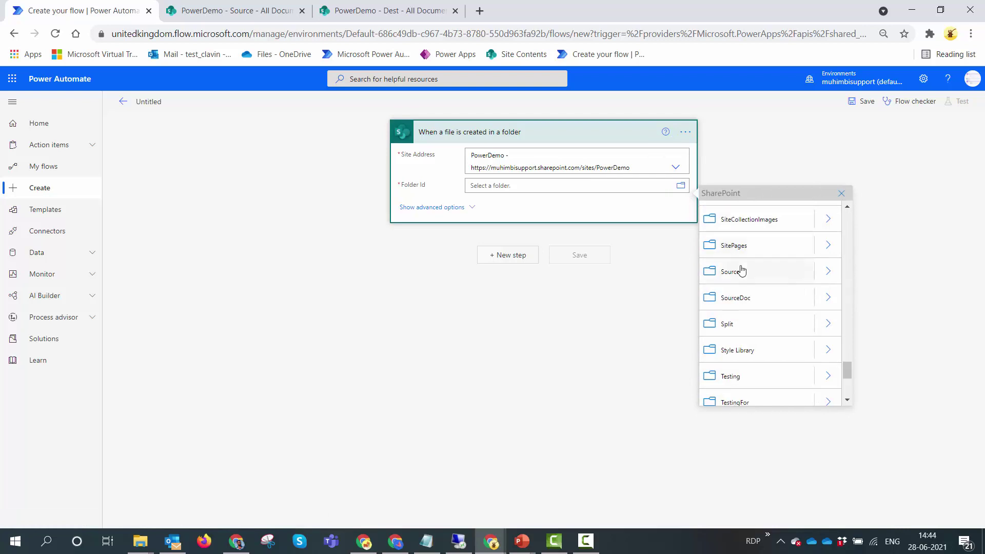
{"action": "left_click", "coordinate": [743, 266]}
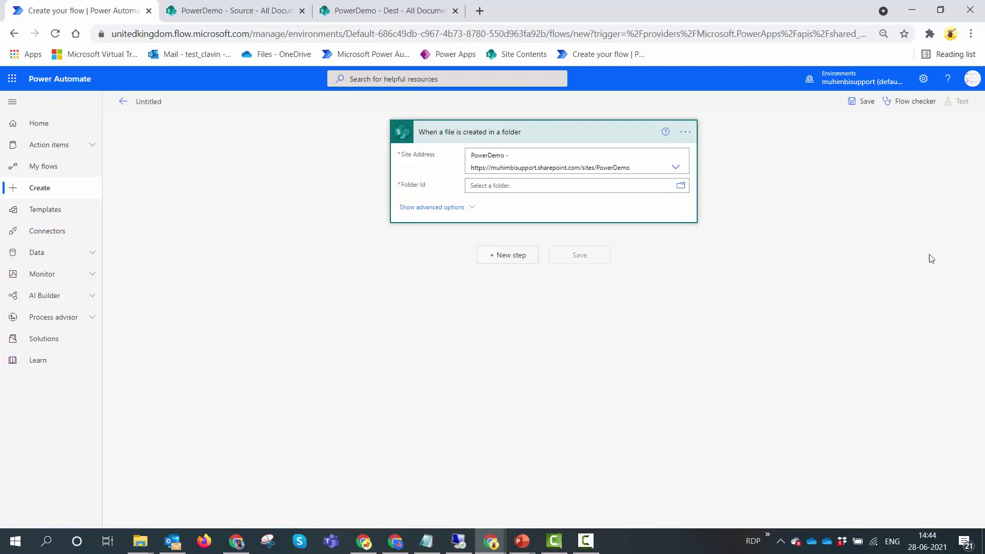
{"action": "left_click", "coordinate": [503, 255]}
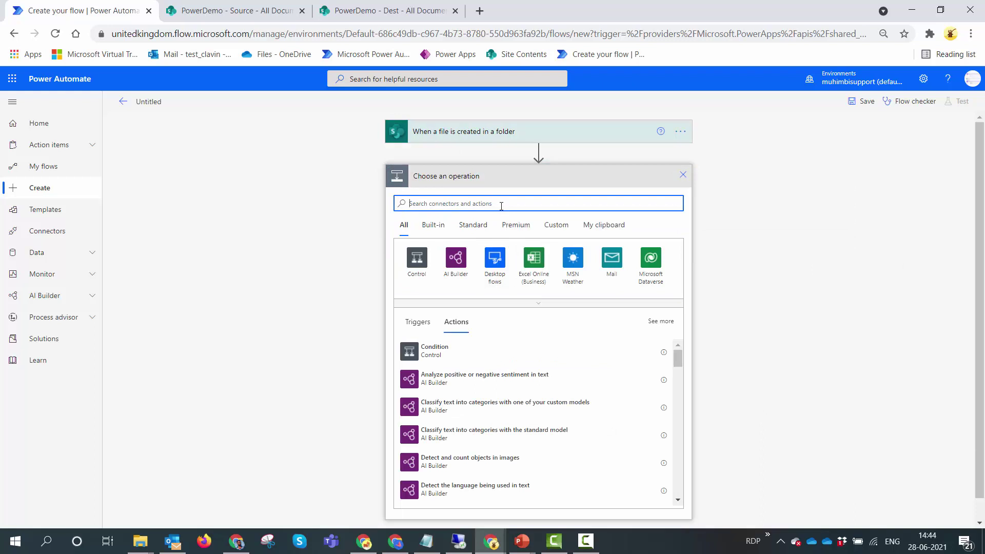
- Add the SharePoint 'Get file content using path' action with Site Address PowerDemo
{"action": "type", "text": "SharePoint"}
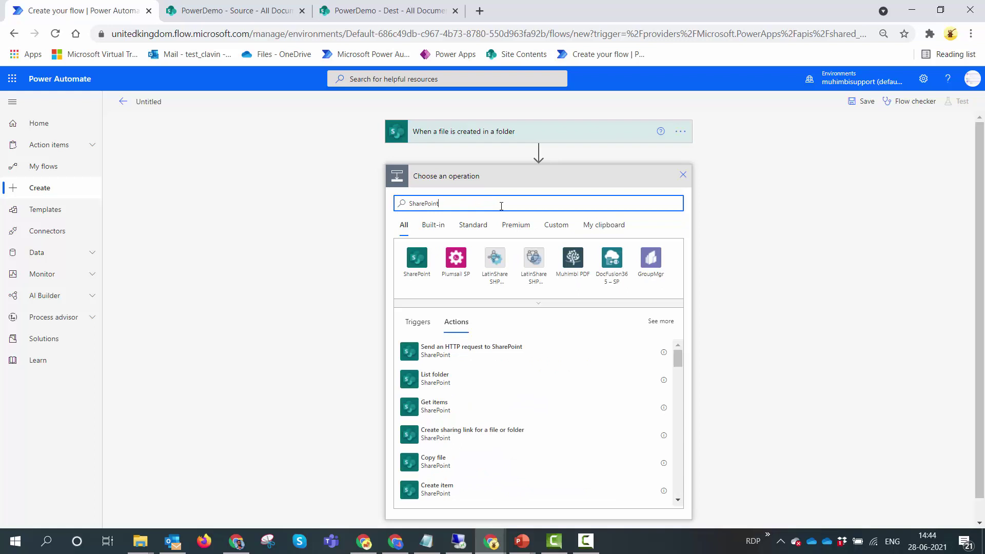
{"action": "type", "text": " getfile cont"}
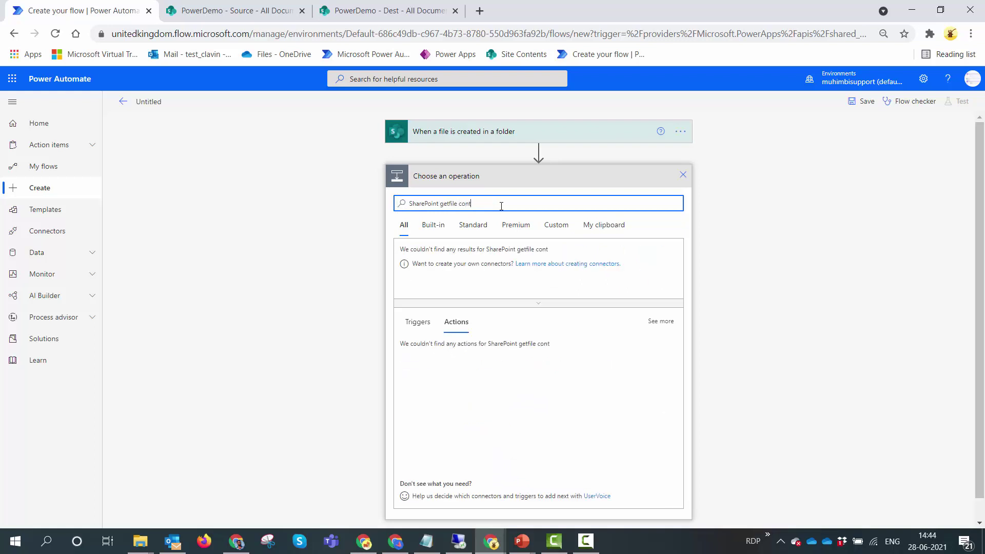
{"action": "type", "text": "ent"}
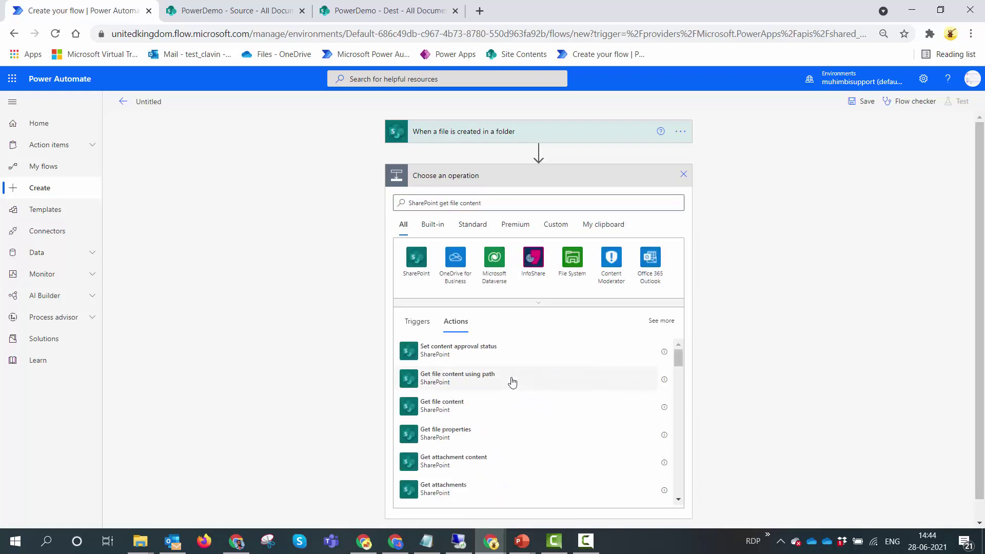
{"action": "left_click", "coordinate": [512, 381]}
{"action": "left_click", "coordinate": [652, 198]}
{"action": "type", "text": "power"}
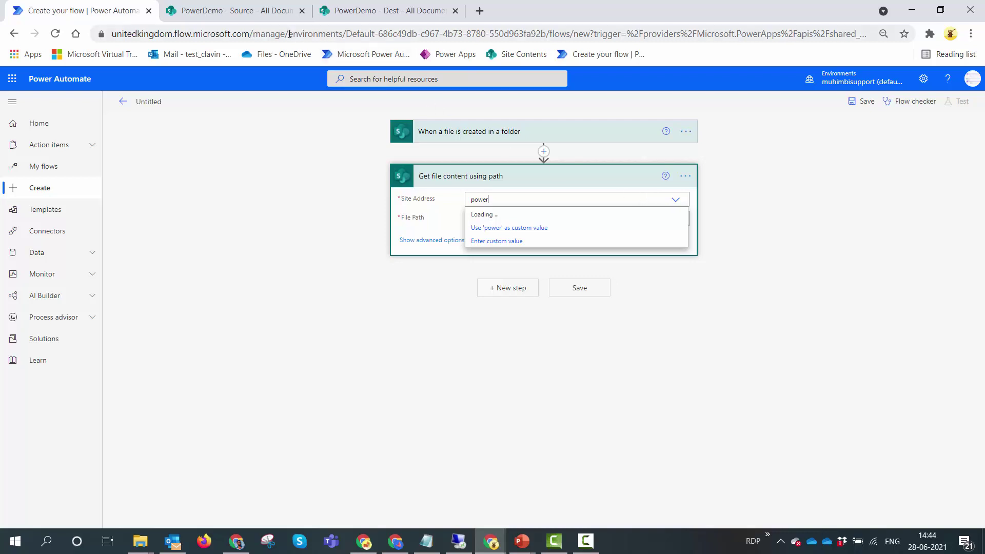
{"action": "type", "text": "demo"}
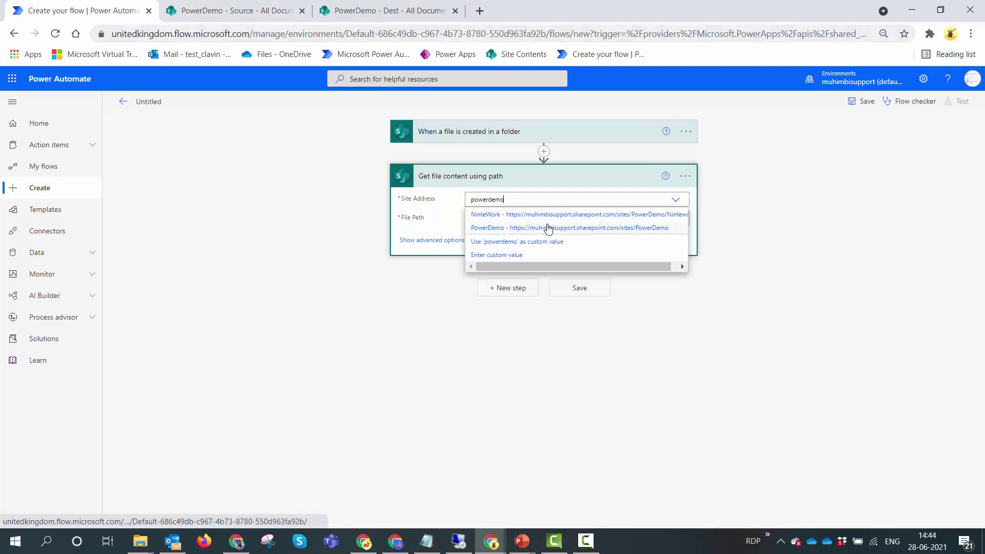
- Set the action's File Path to /Source/Clavin.png
{"action": "left_click", "coordinate": [263, 8]}
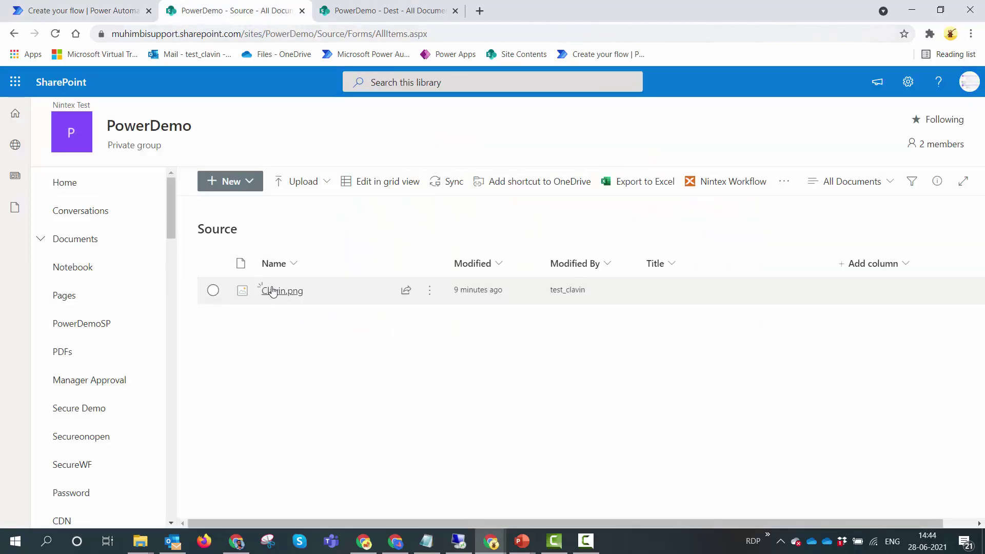
{"action": "left_click", "coordinate": [94, 15]}
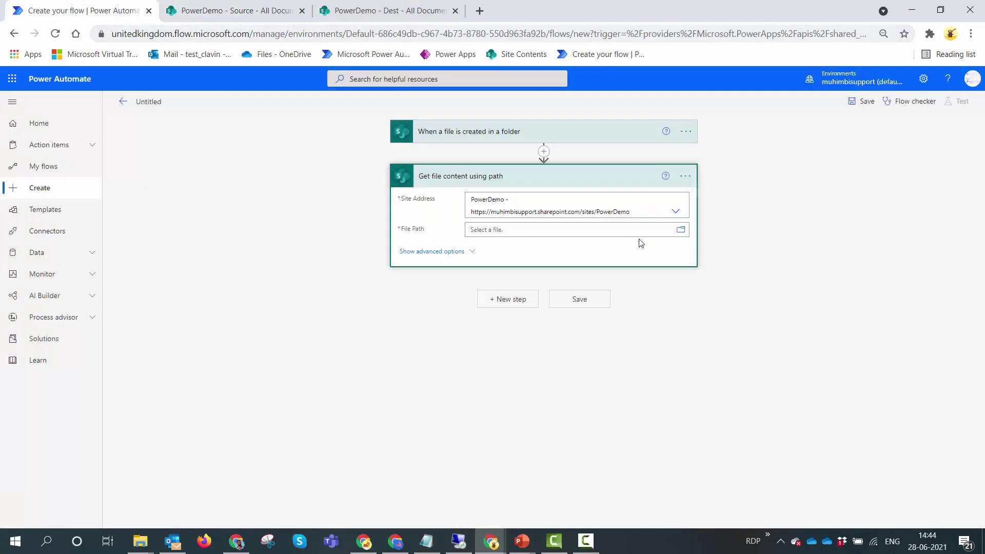
{"action": "left_click", "coordinate": [681, 230]}
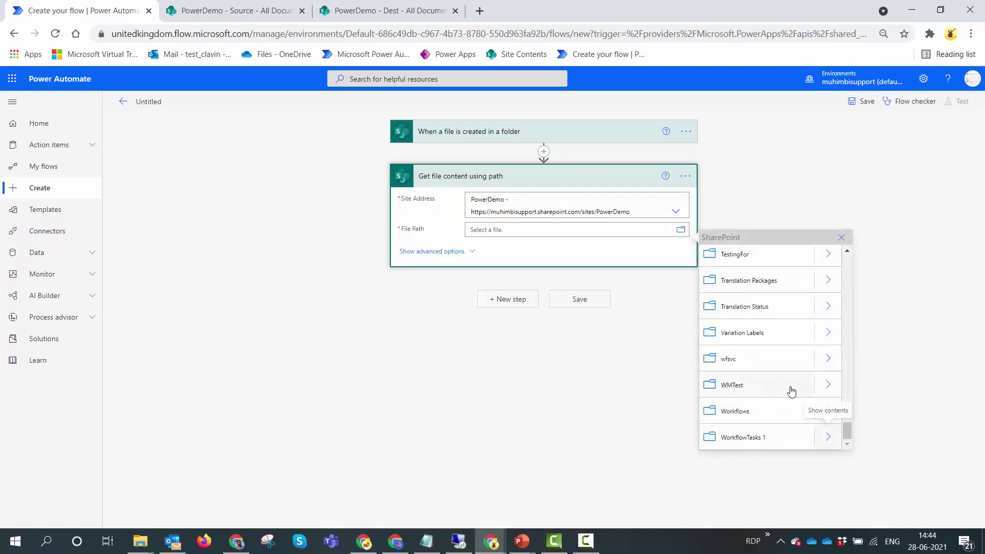
{"action": "scroll", "coordinate": [778, 354], "scroll_direction": "up", "scroll_amount": 5}
{"action": "left_click", "coordinate": [830, 319]}
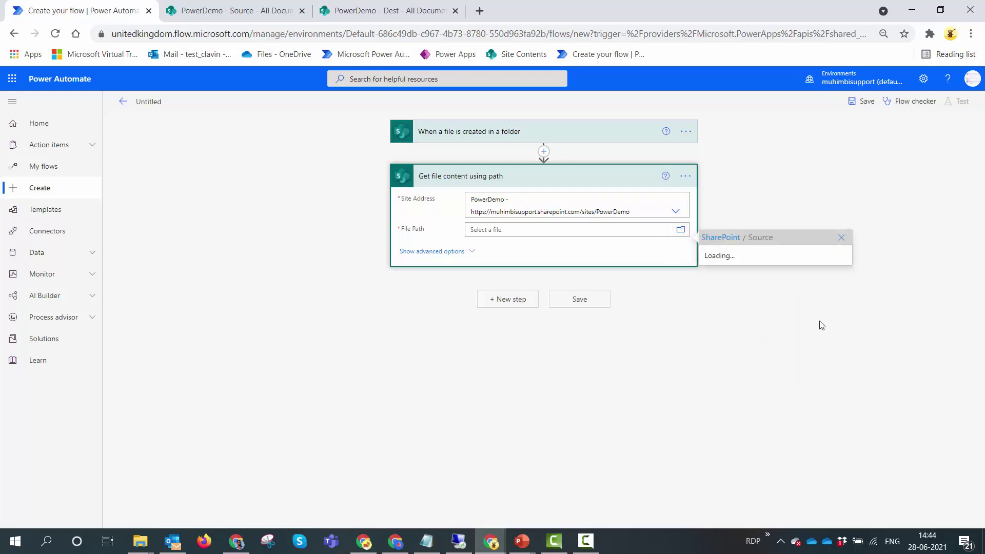
{"action": "left_click", "coordinate": [745, 290]}
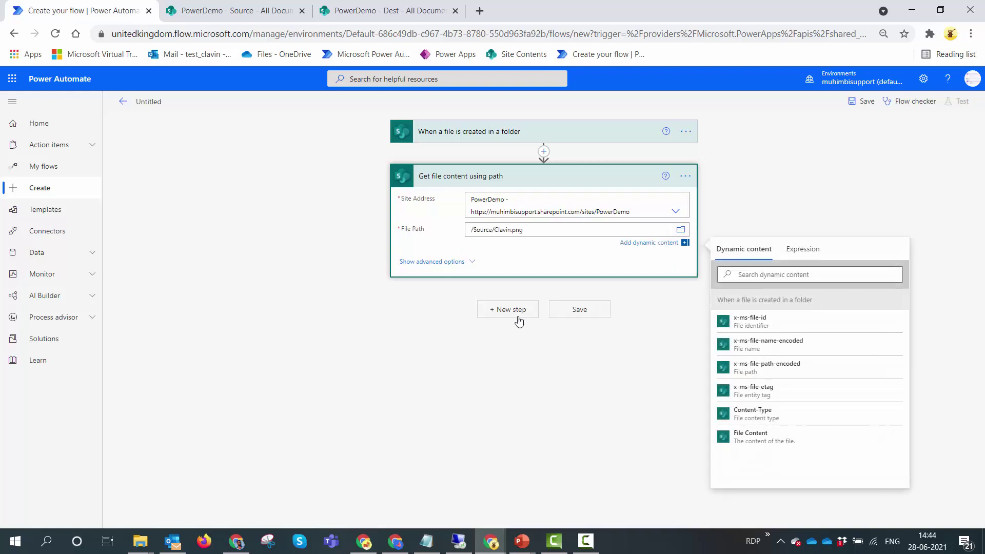
- Add the Muhimbi PDF 'Add image watermark' action after the file content step
{"action": "left_click", "coordinate": [519, 320]}
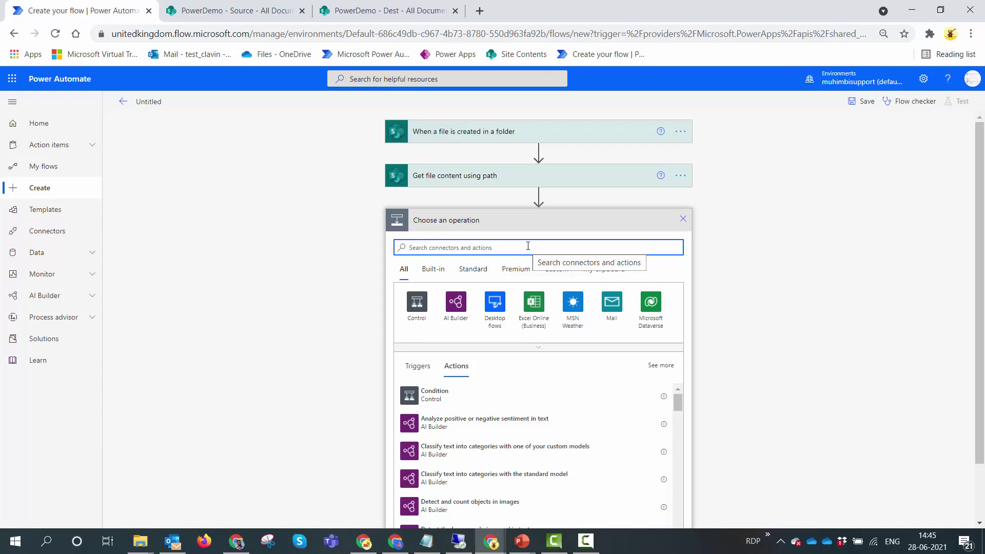
{"action": "type", "text": "Muhimbi"}
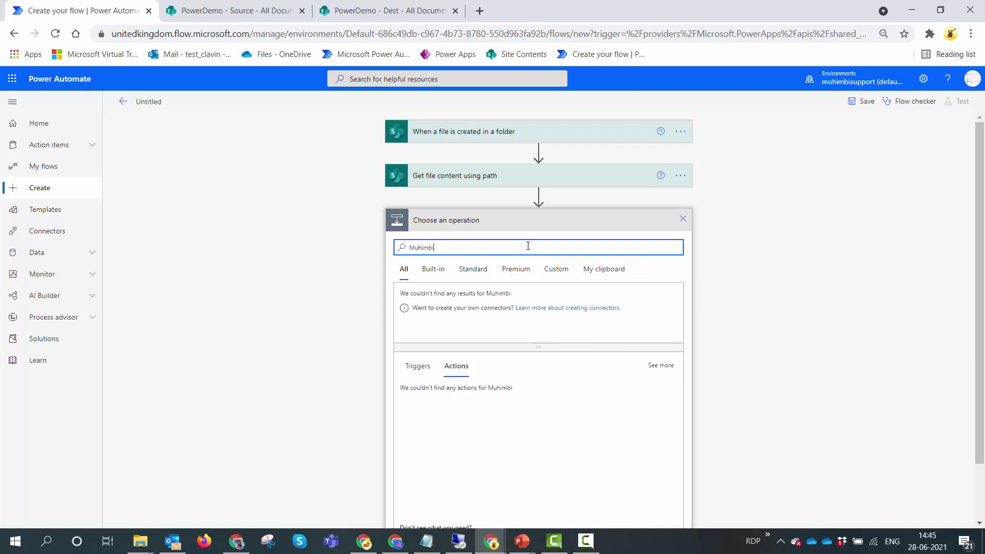
{"action": "left_click", "coordinate": [420, 308]}
{"action": "type", "text": "imag"}
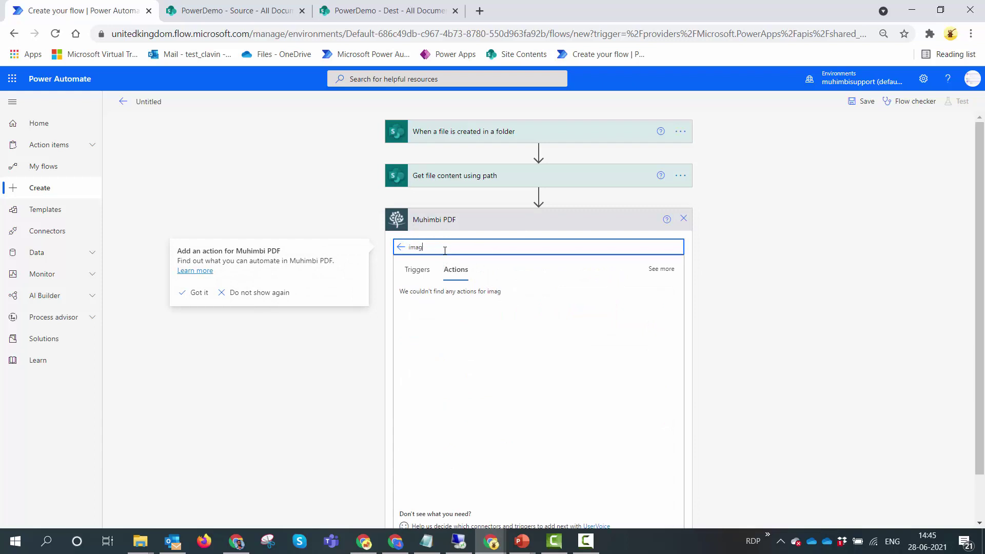
{"action": "type", "text": "e"}
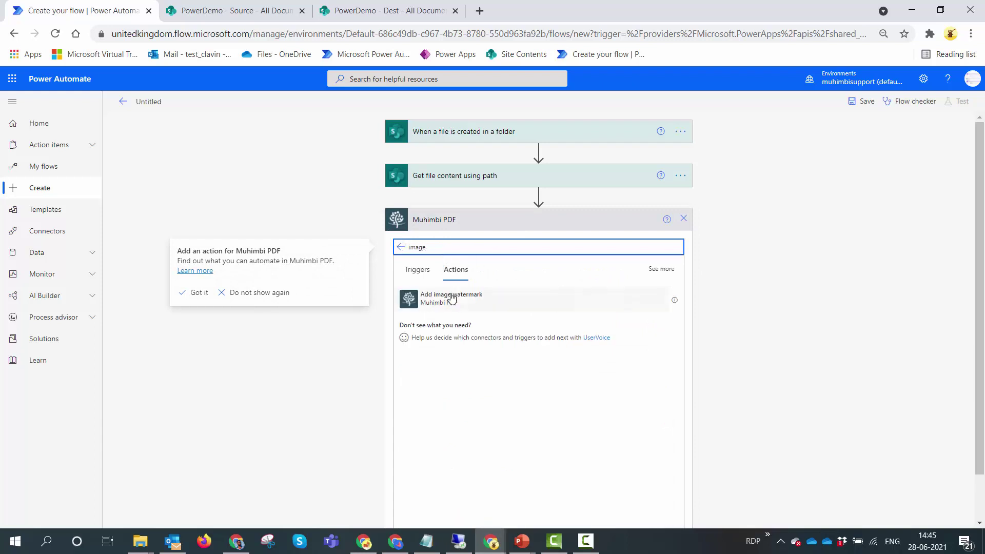
{"action": "left_click", "coordinate": [450, 294]}
- Insert the dynamic File Content token as the watermark step's Source file content
{"action": "left_click", "coordinate": [523, 242]}
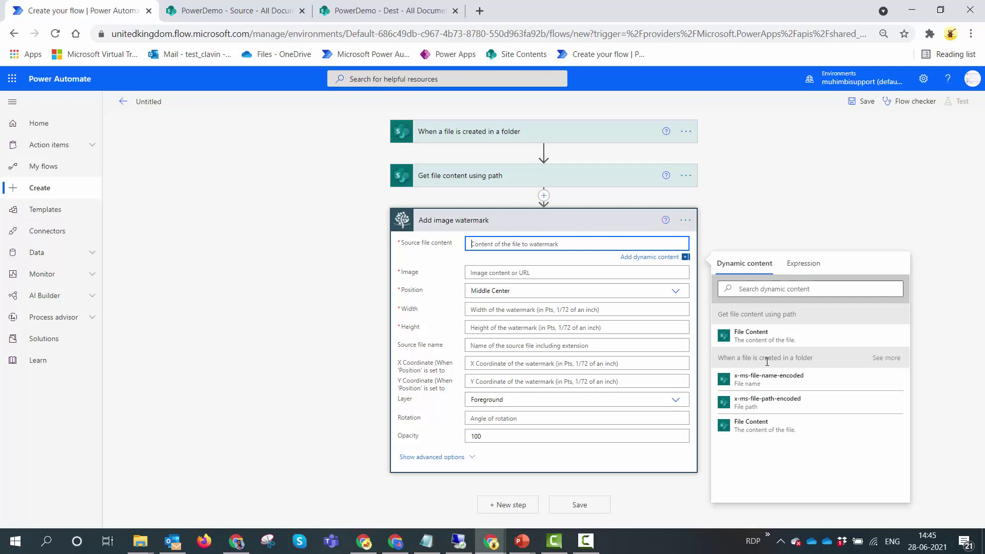
{"action": "left_click", "coordinate": [776, 434]}
{"action": "left_click", "coordinate": [587, 274]}
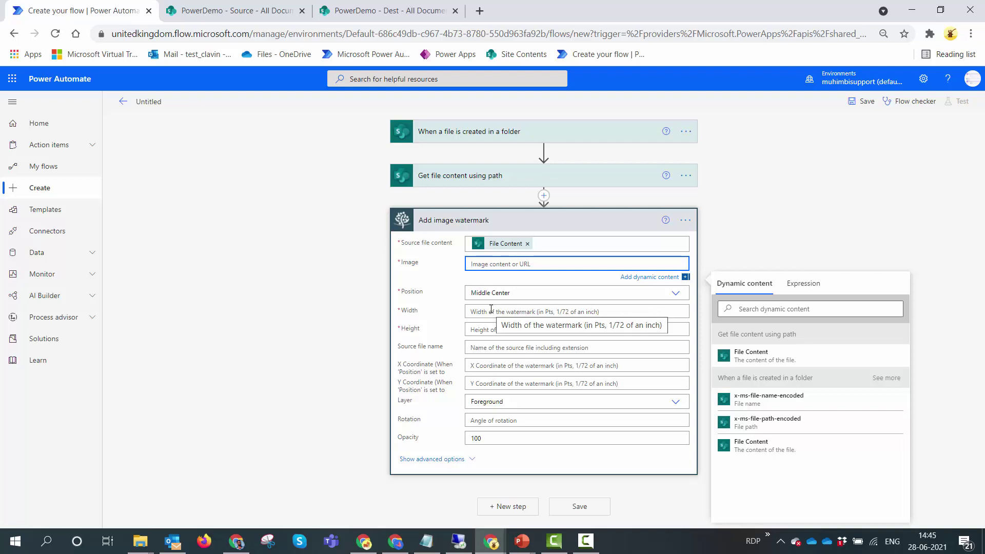
- Use File Content as the watermark image and set its width and height to 200
{"action": "left_click", "coordinate": [752, 355]}
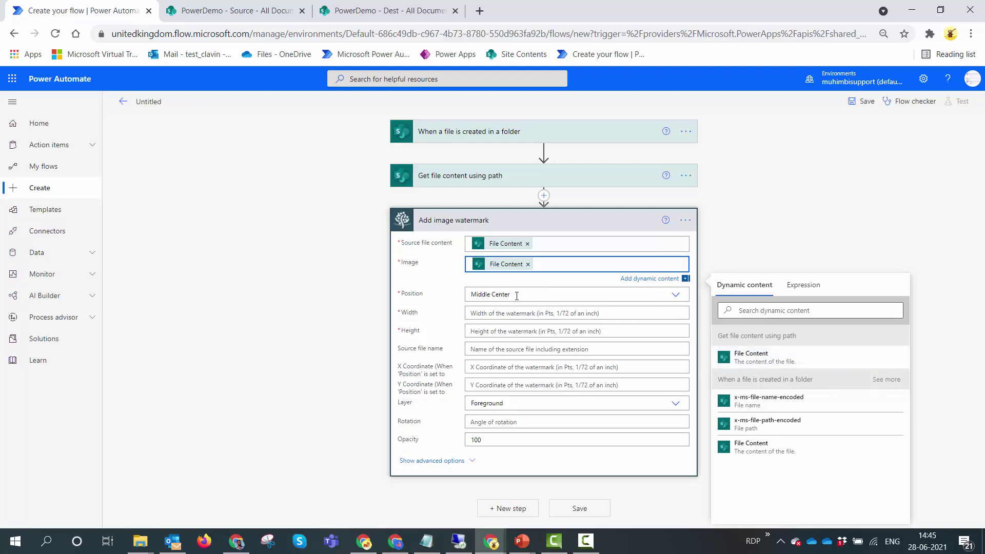
{"action": "left_click", "coordinate": [519, 312]}
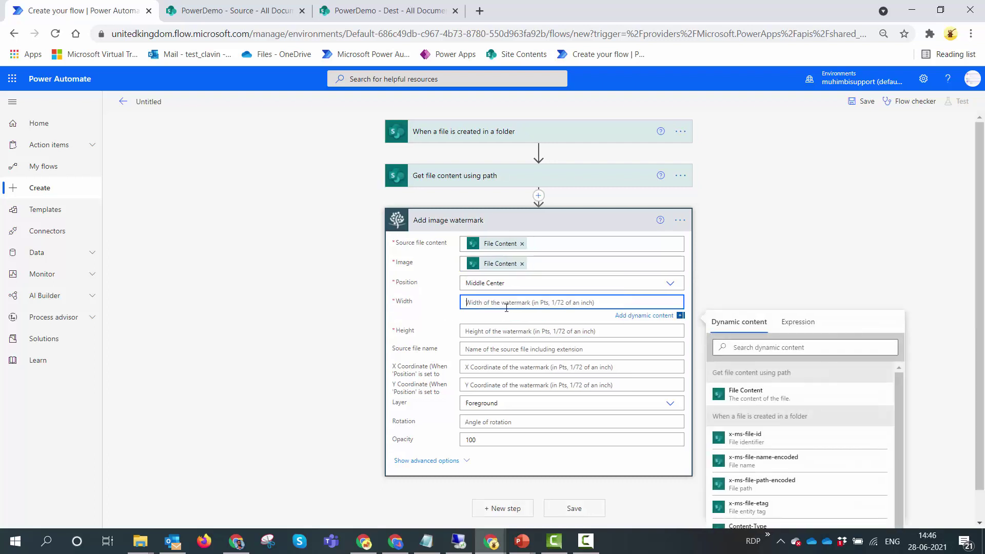
{"action": "type", "text": "200"}
{"action": "left_click", "coordinate": [497, 348]}
{"action": "left_click", "coordinate": [492, 320]}
{"action": "type", "text": "200"}
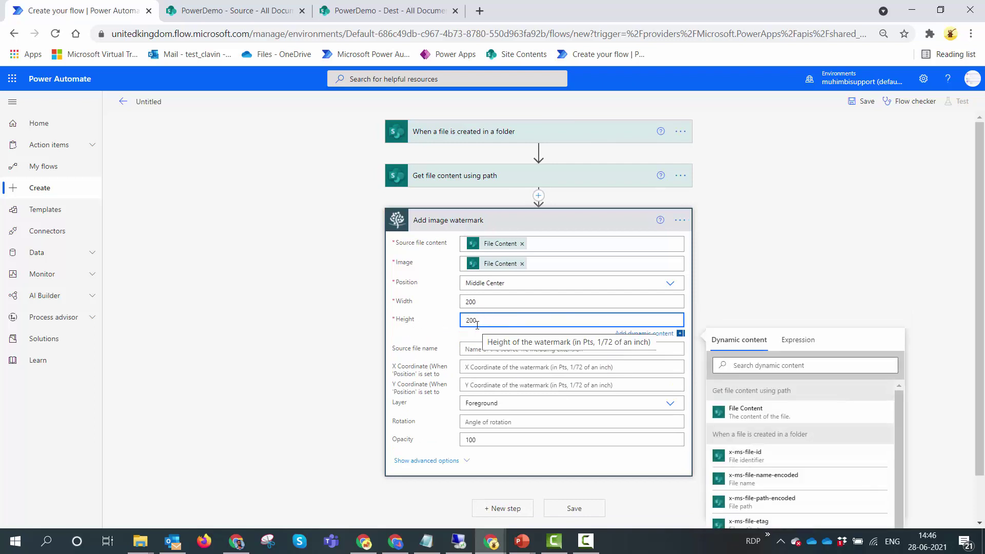
{"action": "key", "text": "BackSpace"}
{"action": "key", "text": "BackSpace"}
{"action": "key", "text": "BackSpace"}
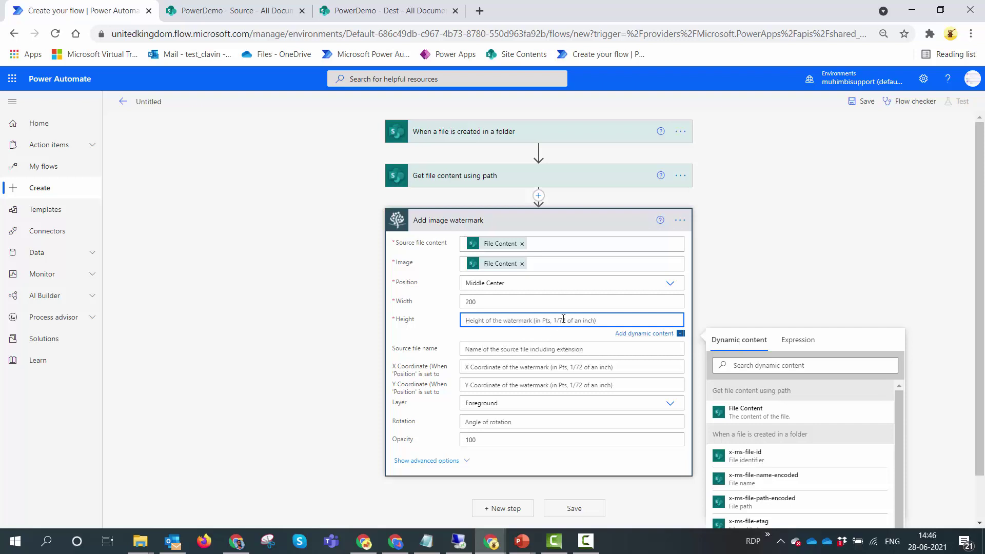
{"action": "type", "text": "200"}
- Set Source file name to the x-ms-file-name-encoded dynamic token
{"action": "left_click", "coordinate": [506, 351]}
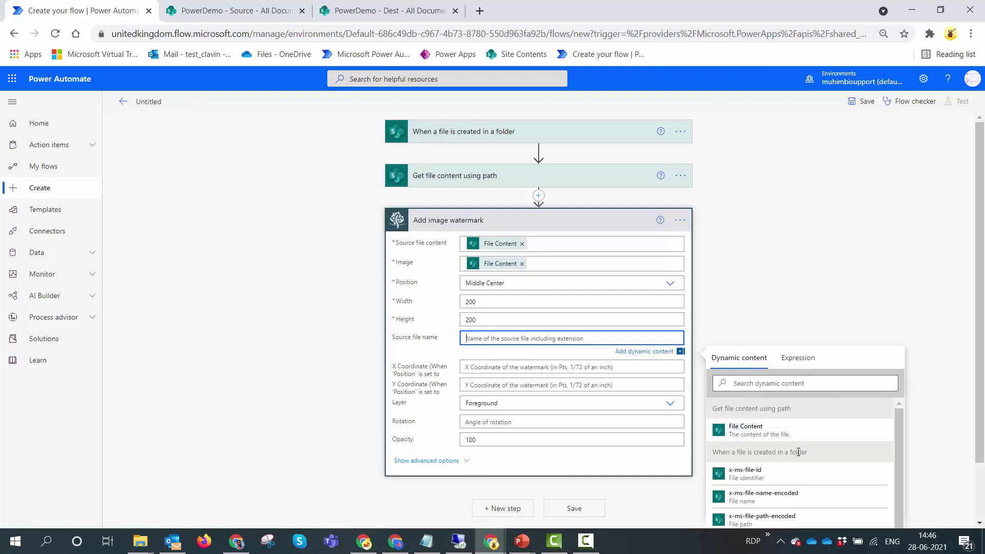
{"action": "scroll", "coordinate": [798, 454], "scroll_direction": "down", "scroll_amount": 1}
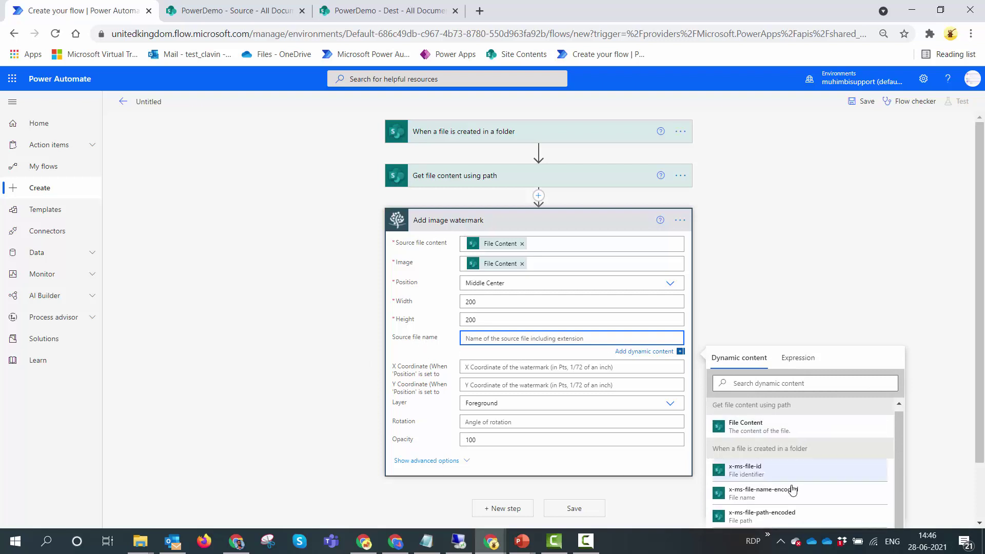
{"action": "left_click", "coordinate": [753, 496]}
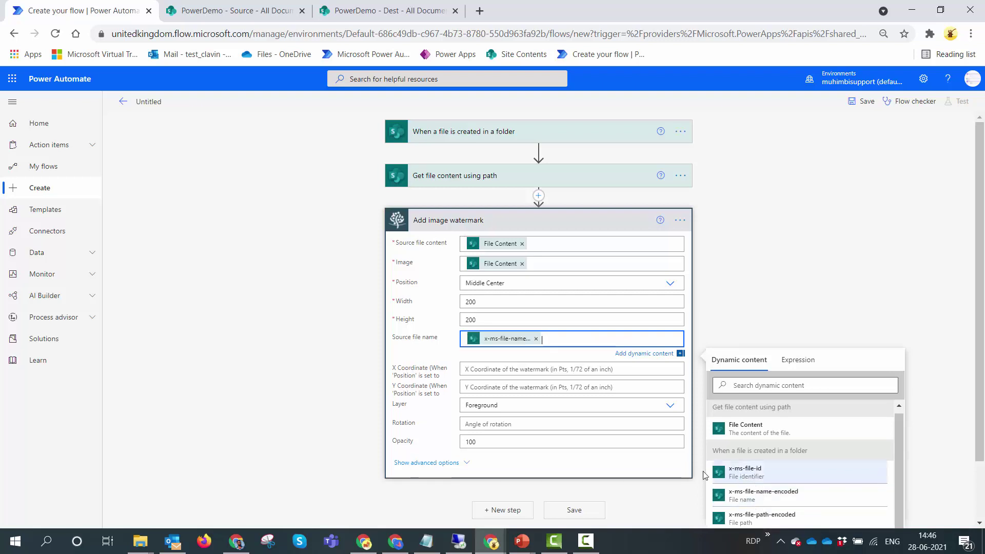
{"action": "scroll", "coordinate": [517, 440], "scroll_direction": "down", "scroll_amount": 1}
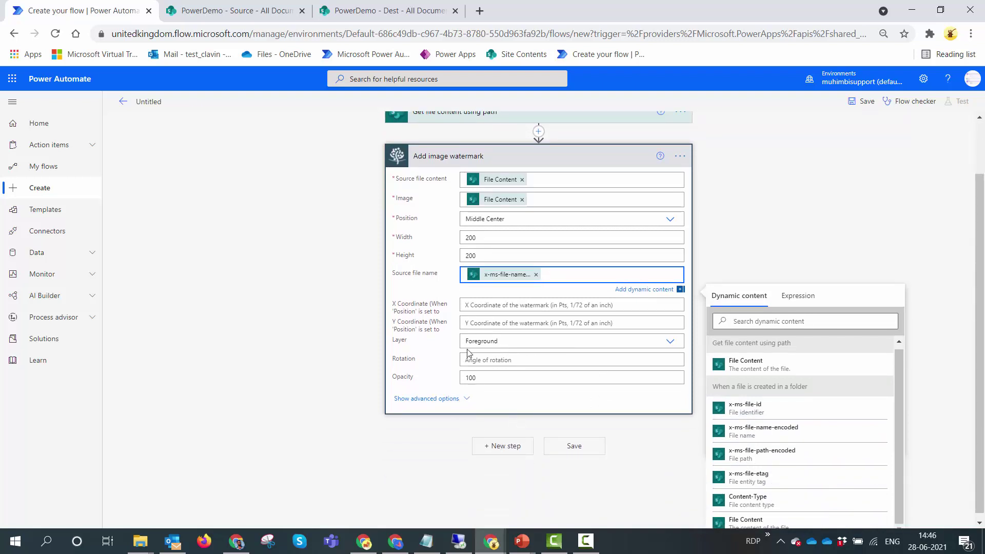
- Add a SharePoint Create file action with Site Address PowerDemo
{"action": "left_click", "coordinate": [502, 446]}
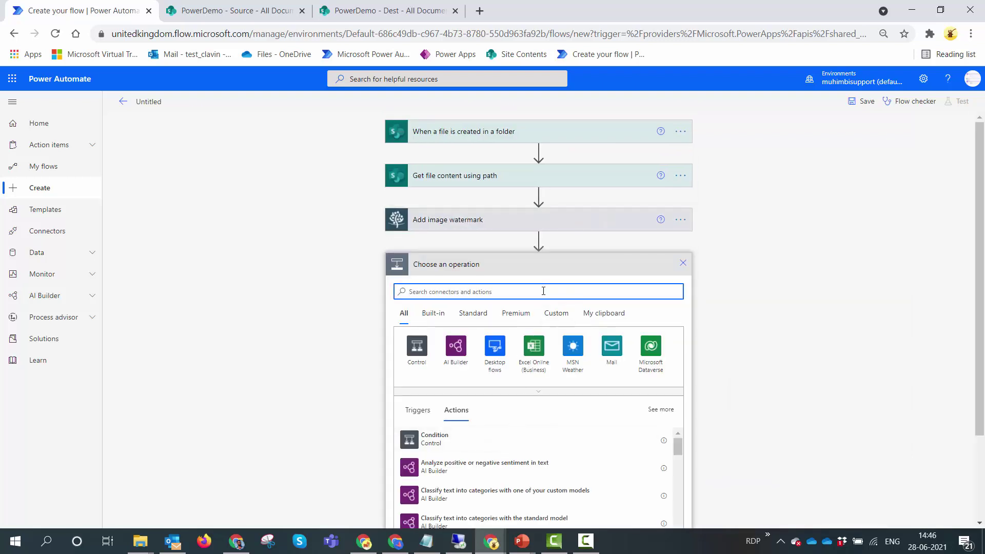
{"action": "type", "text": "Create"}
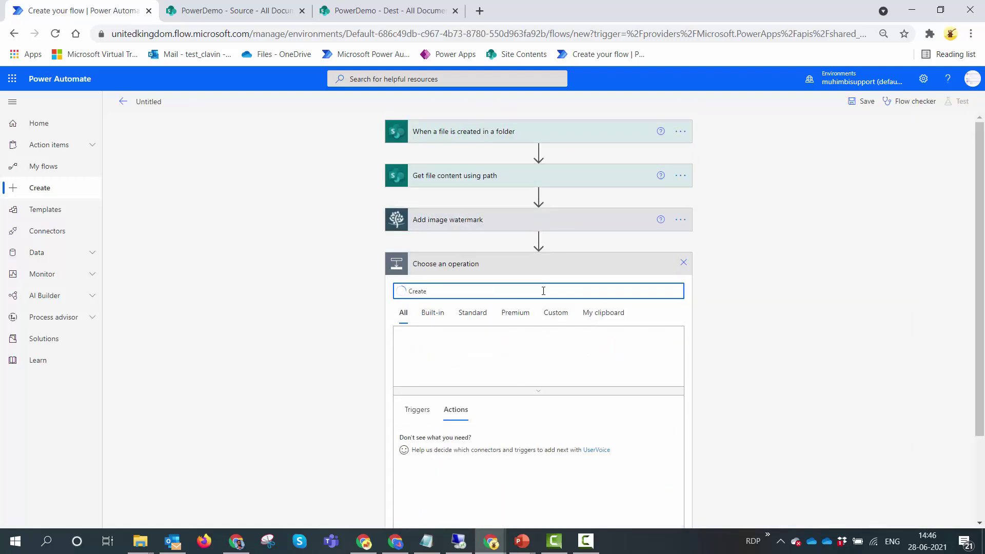
{"action": "left_click", "coordinate": [460, 353]}
{"action": "type", "text": "cre"}
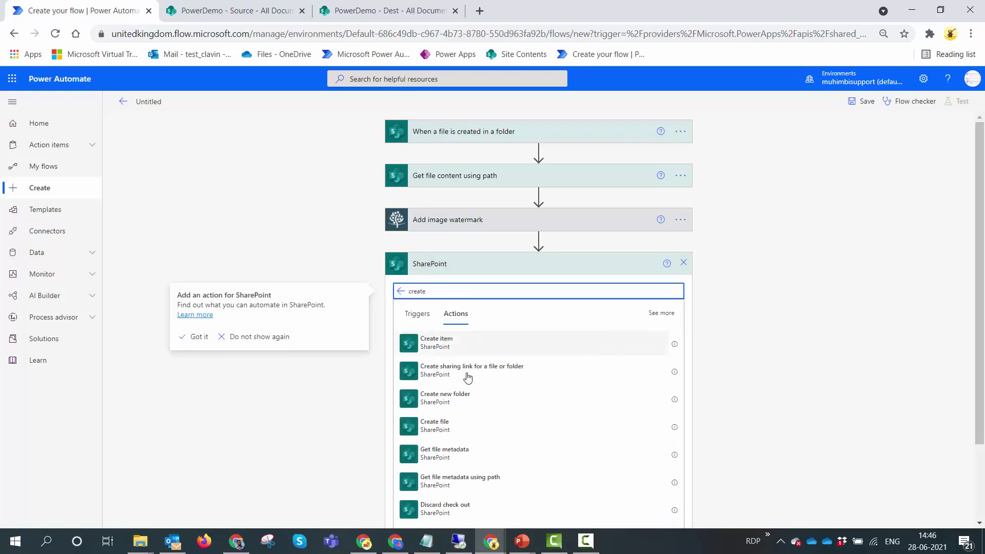
{"action": "left_click", "coordinate": [480, 428]}
{"action": "type", "text": "power"}
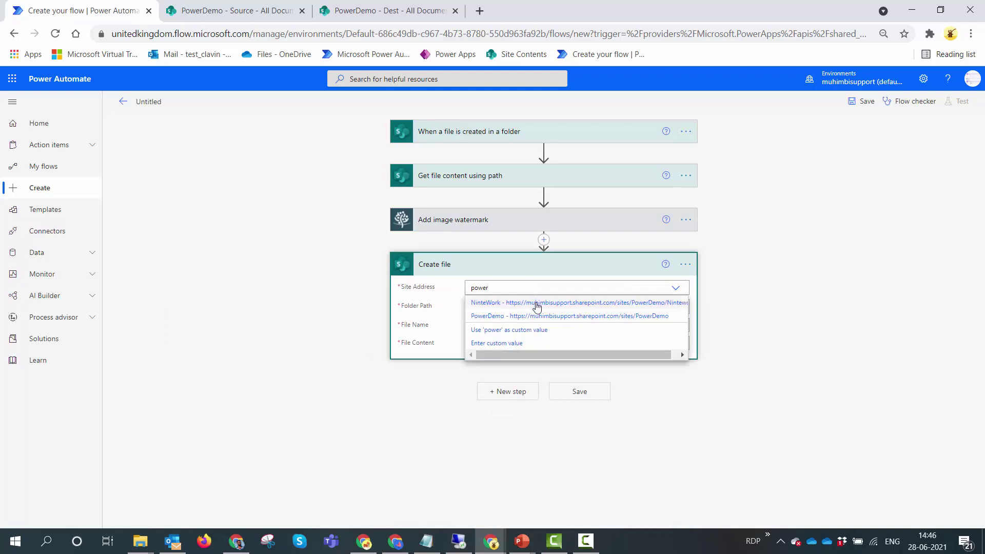
{"action": "left_click", "coordinate": [539, 311]}
- Set the Create file Folder Path to /Dest
{"action": "left_click", "coordinate": [681, 319]}
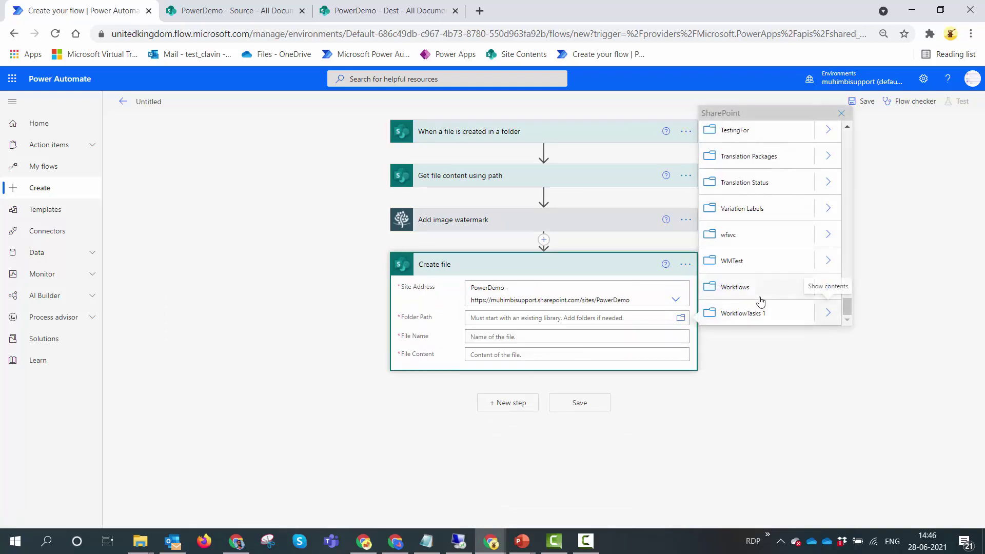
{"action": "scroll", "coordinate": [761, 302], "scroll_direction": "up", "scroll_amount": 4}
{"action": "scroll", "coordinate": [761, 301], "scroll_direction": "up", "scroll_amount": 4}
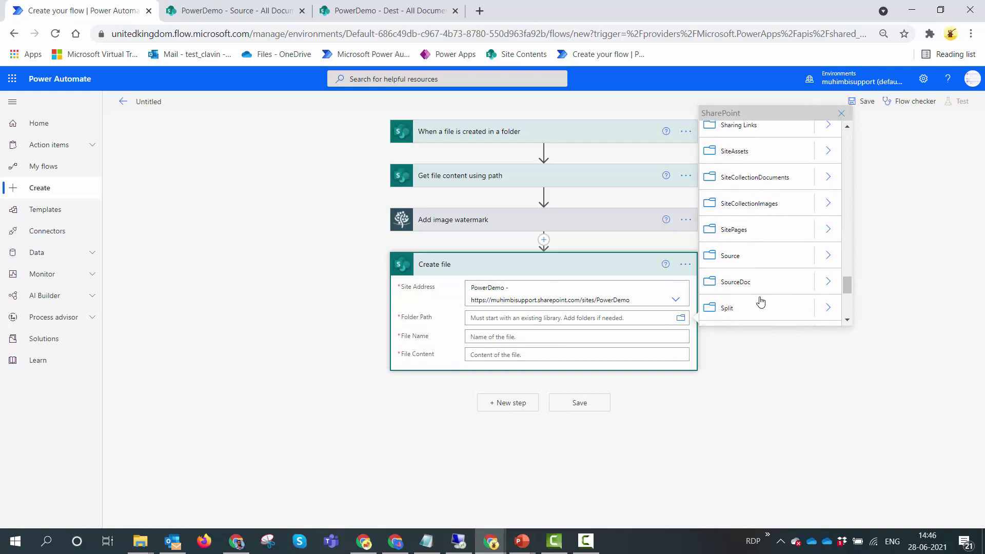
{"action": "scroll", "coordinate": [761, 303], "scroll_direction": "up", "scroll_amount": 5}
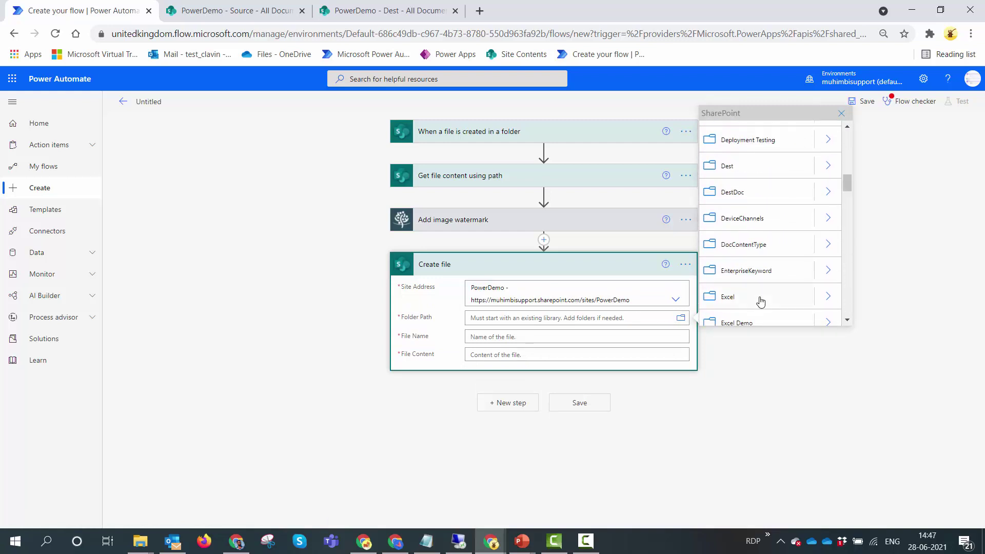
{"action": "left_click", "coordinate": [734, 174]}
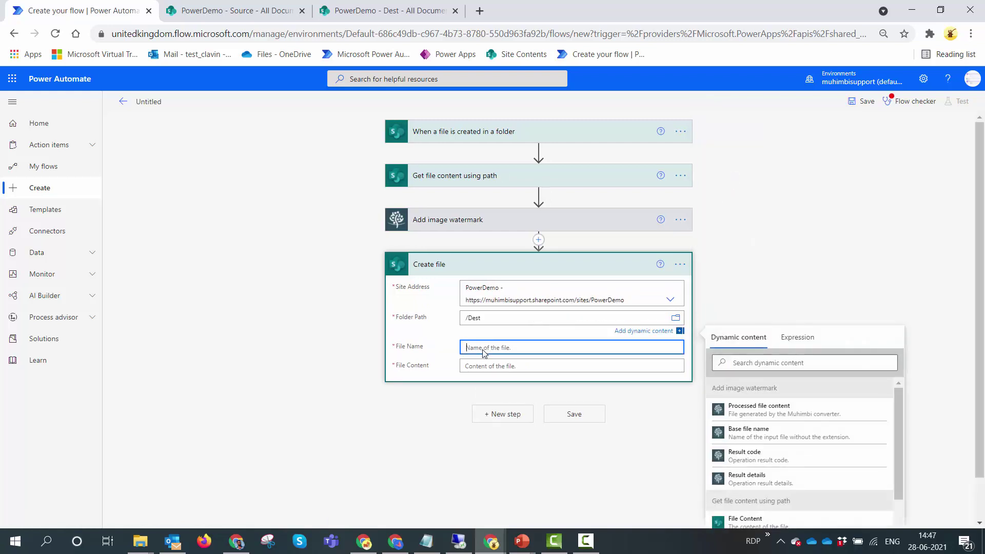
- Set File Name to x-ms-file-name-encoded and File Content to Processed file content
{"action": "left_click", "coordinate": [482, 347]}
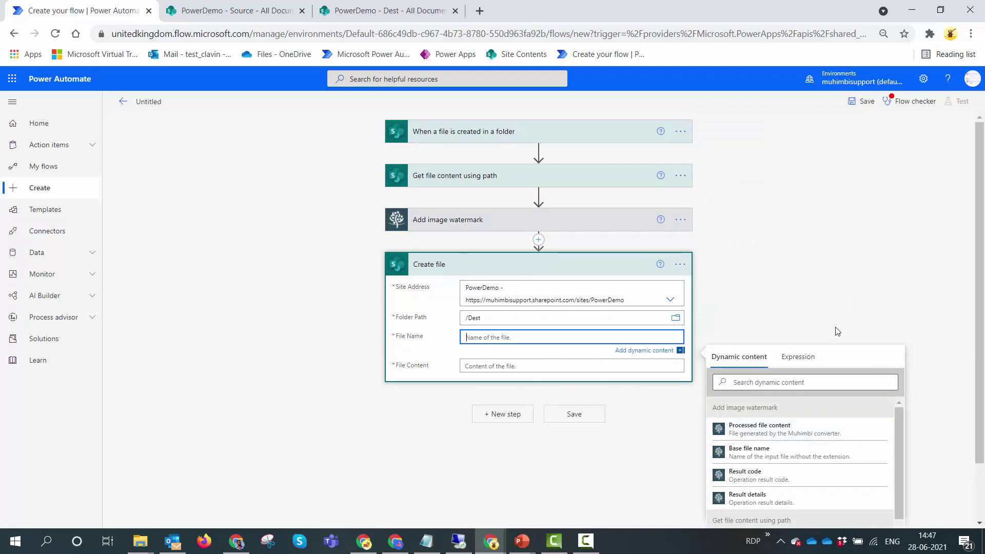
{"action": "scroll", "coordinate": [805, 359], "scroll_direction": "down", "scroll_amount": 5}
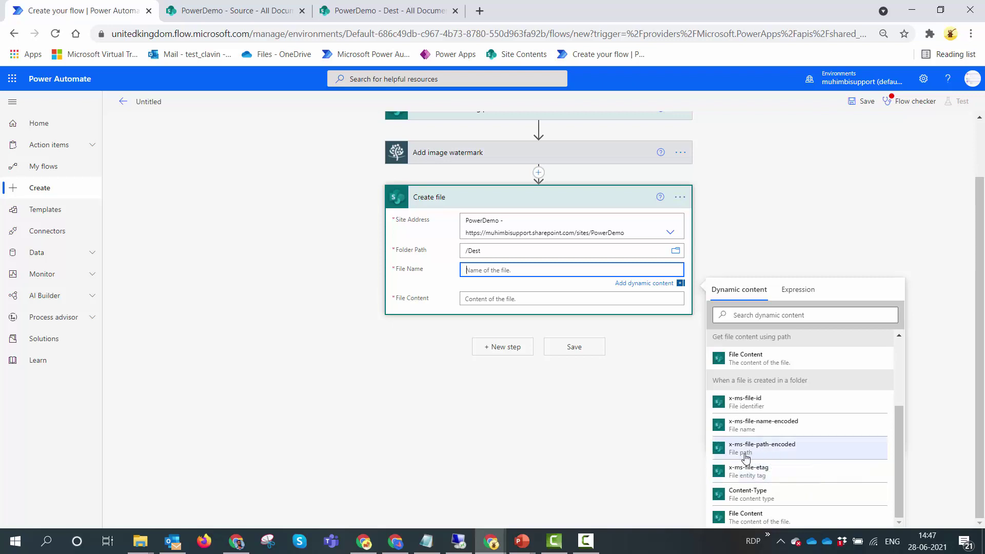
{"action": "left_click", "coordinate": [765, 426]}
{"action": "left_click", "coordinate": [518, 304]}
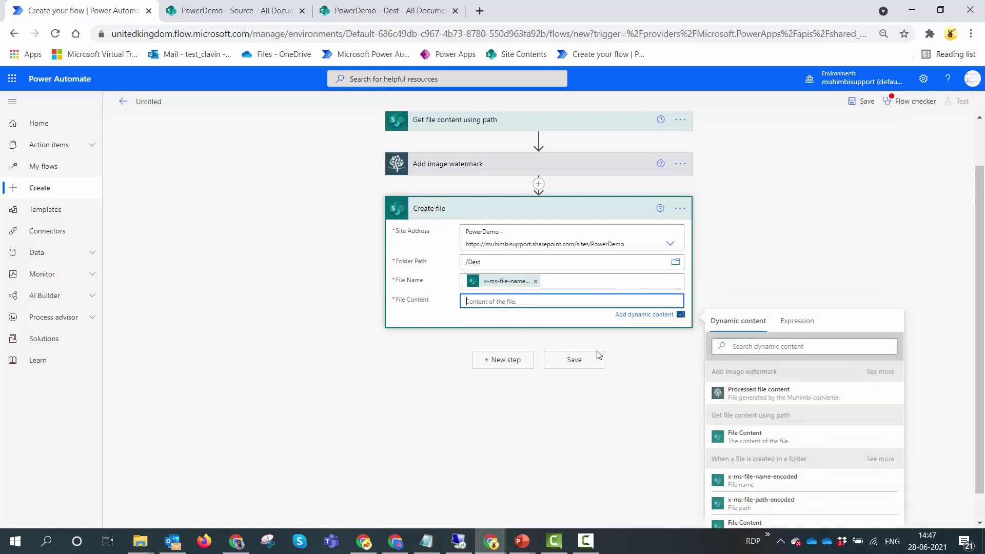
{"action": "left_click", "coordinate": [747, 395]}
{"action": "left_click", "coordinate": [161, 102]}
- Title the flow 'Add Image Watermark', save it, and start a manual test run
{"action": "type", "text": "Add"}
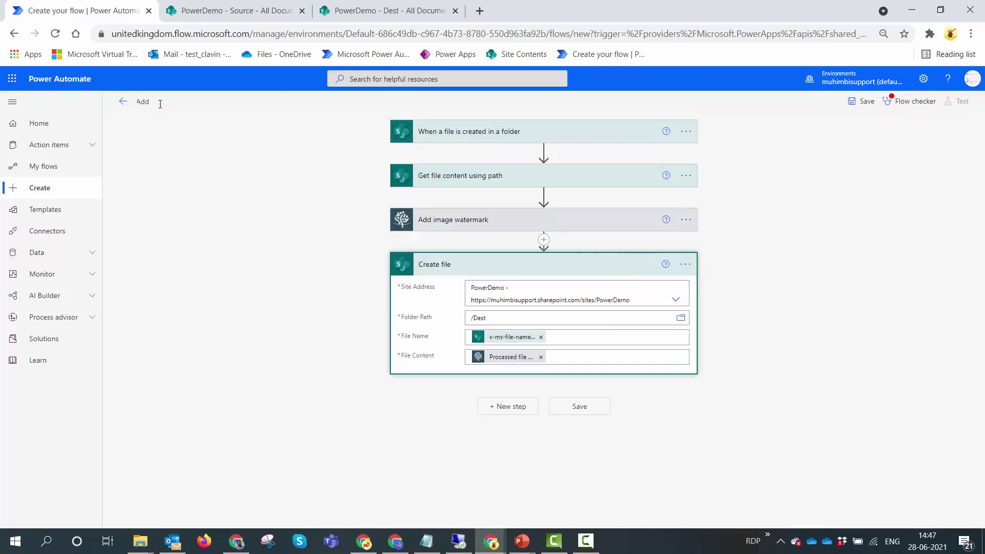
{"action": "type", "text": " Image Wa"}
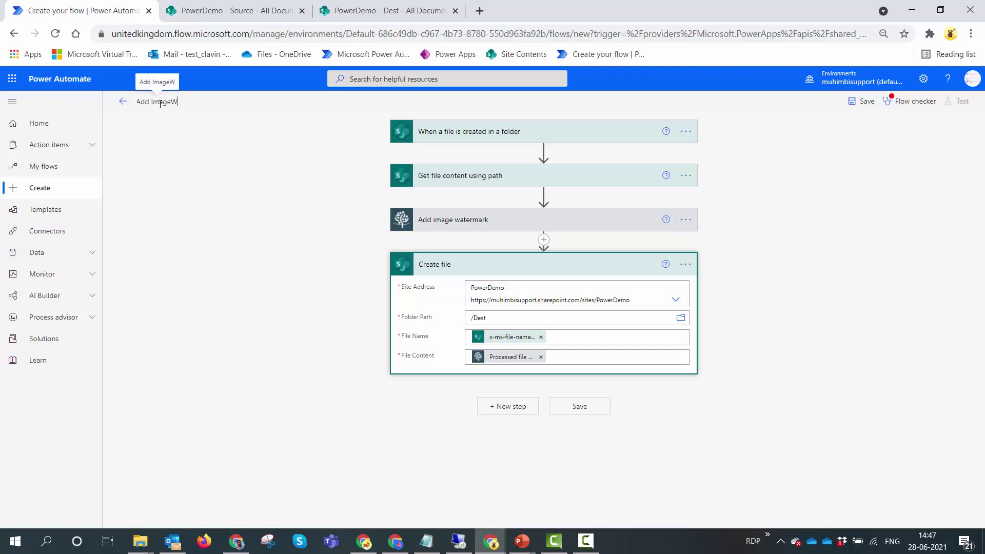
{"action": "type", "text": "termark"}
{"action": "key", "text": "ctrl+s"}
{"action": "left_click", "coordinate": [957, 101]}
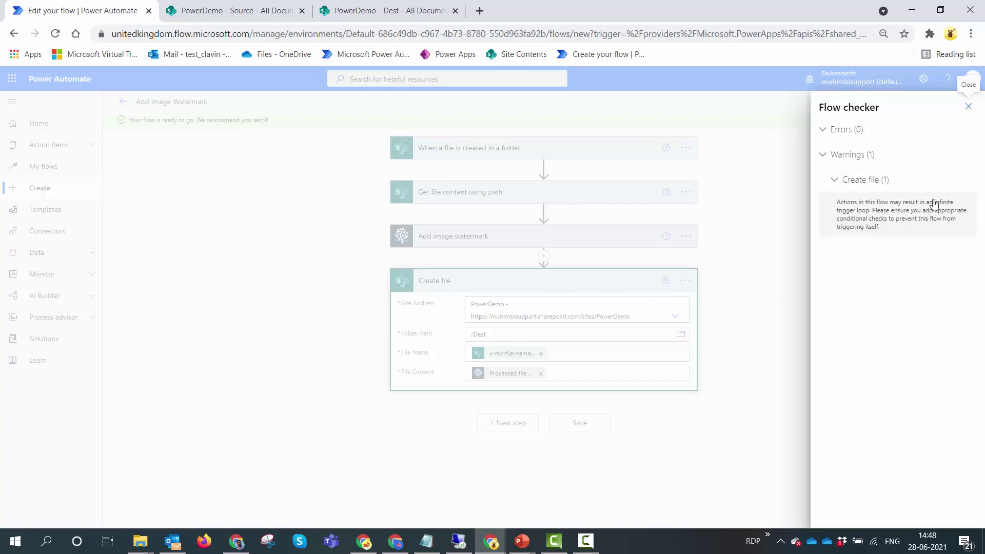
{"action": "left_click", "coordinate": [969, 106]}
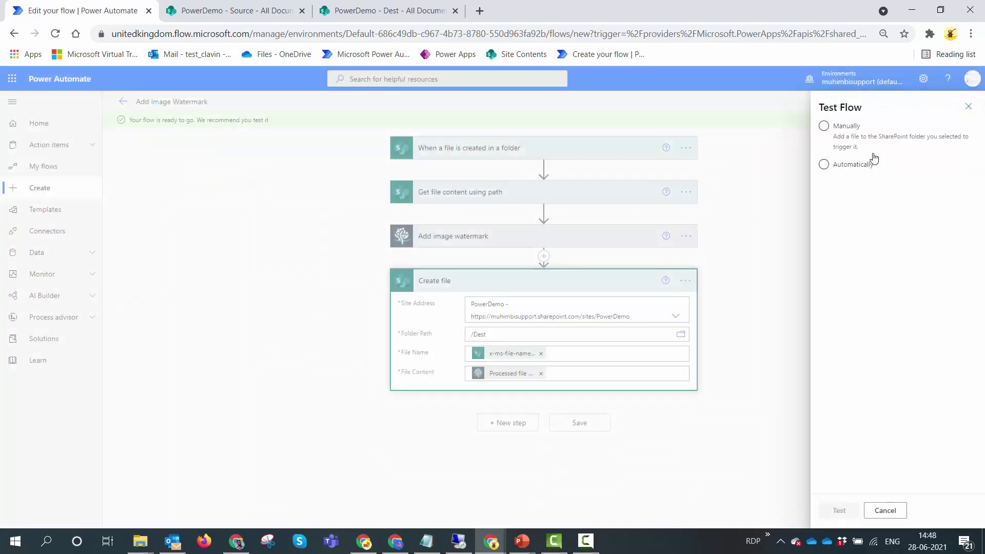
{"action": "left_click", "coordinate": [849, 135]}
{"action": "left_click", "coordinate": [839, 510]}
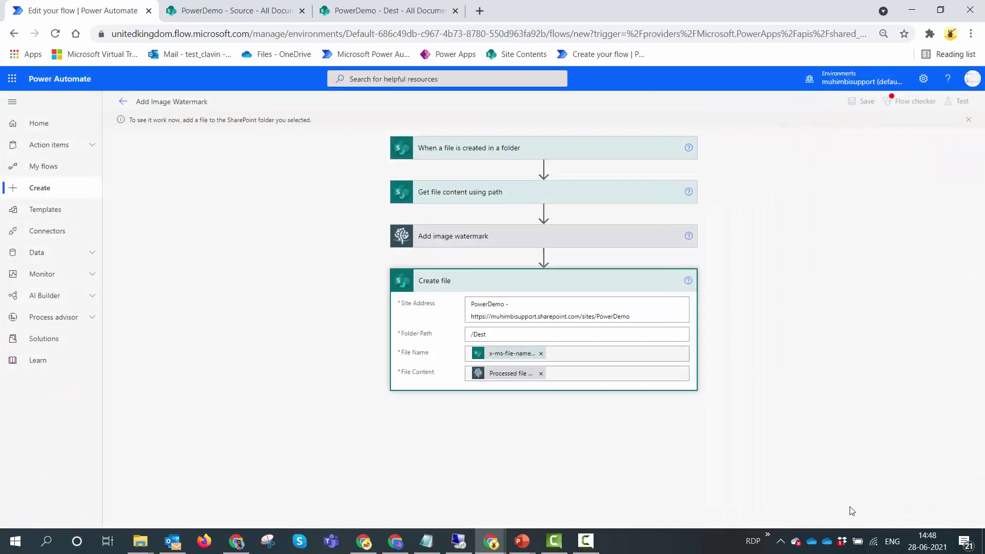
- Upload the PDF Converter Services administration guide PDF to Source and check its watermarked copy in Dest
{"action": "left_click", "coordinate": [272, 5]}
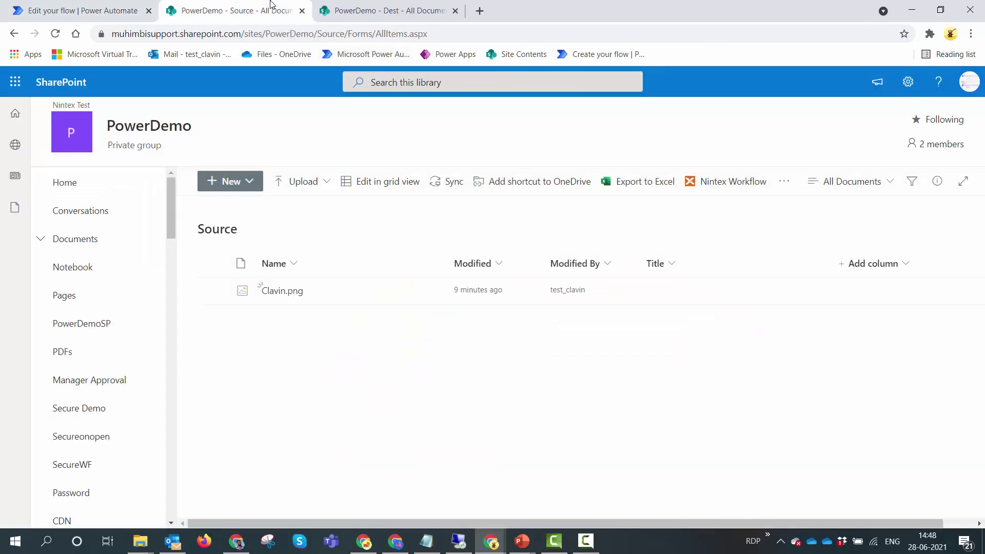
{"action": "left_click", "coordinate": [290, 184]}
{"action": "left_click", "coordinate": [290, 205]}
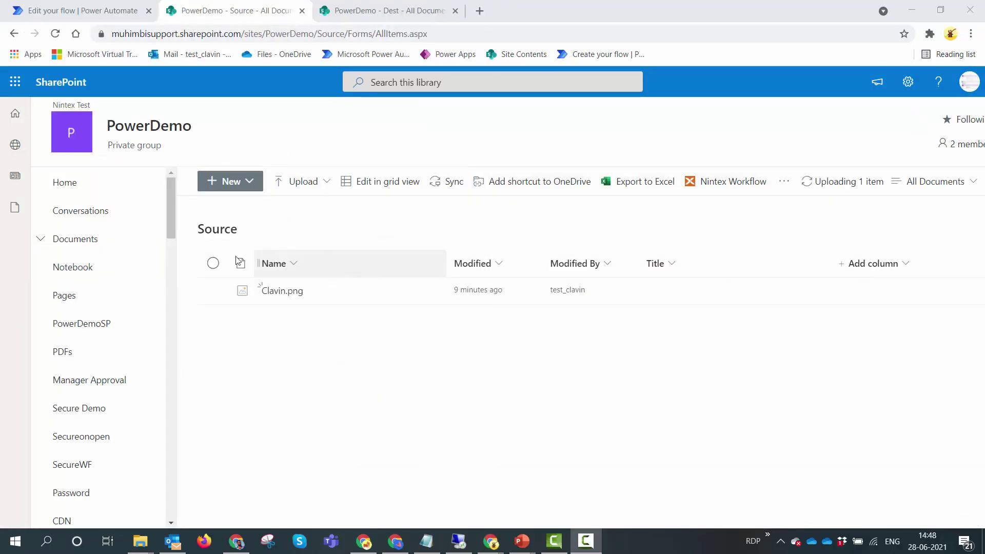
{"action": "left_click", "coordinate": [806, 181]}
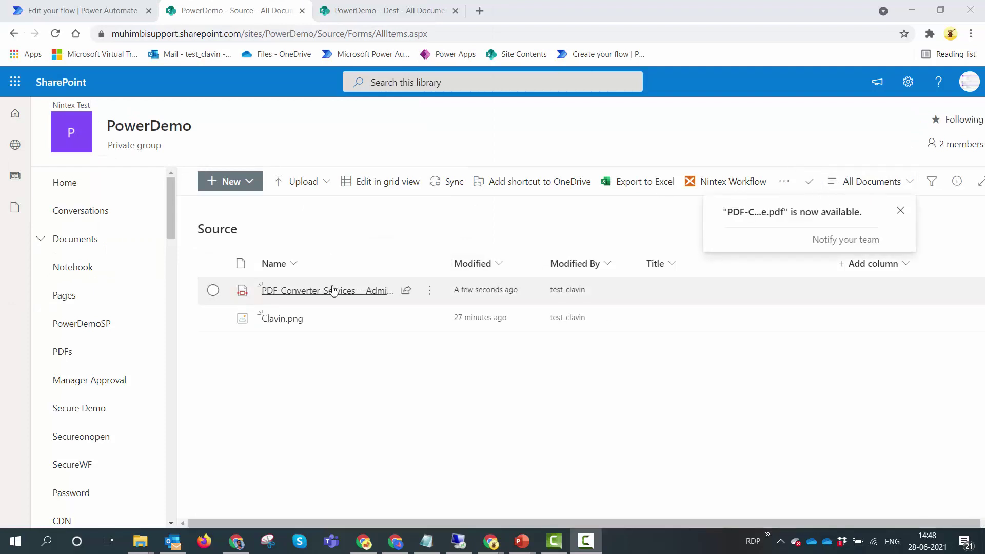
{"action": "left_click", "coordinate": [112, 10]}
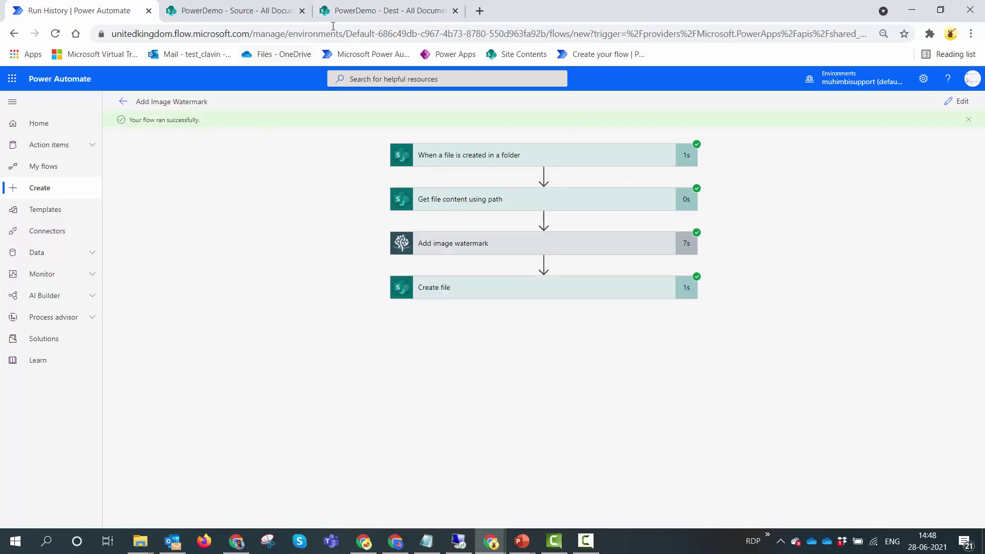
{"action": "left_click", "coordinate": [338, 11]}
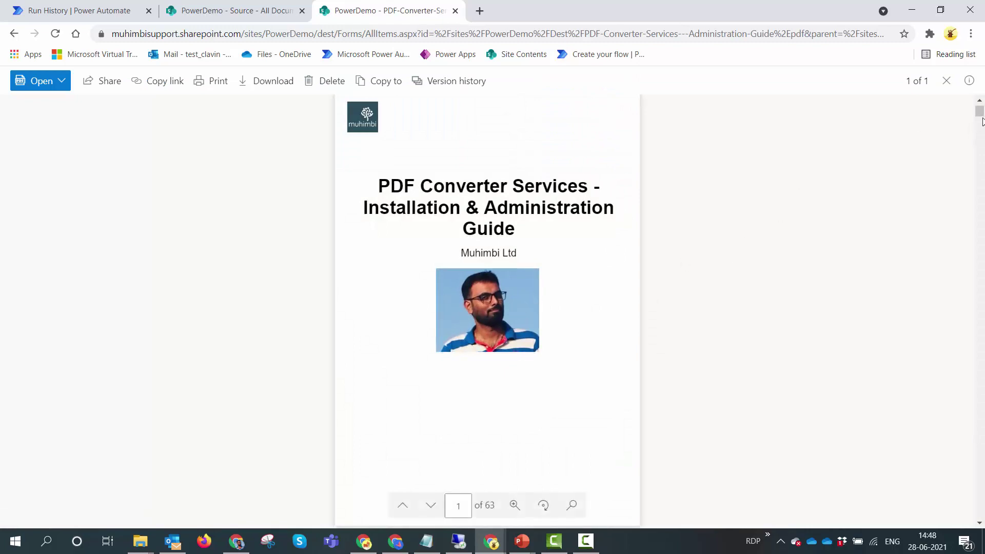
- Scroll the watermarked PDF, then upload 'PDF-Converter---Administration-Guide .docx' to Source
{"action": "left_click_drag", "start_coordinate": [978, 125], "coordinate": [980, 144]}
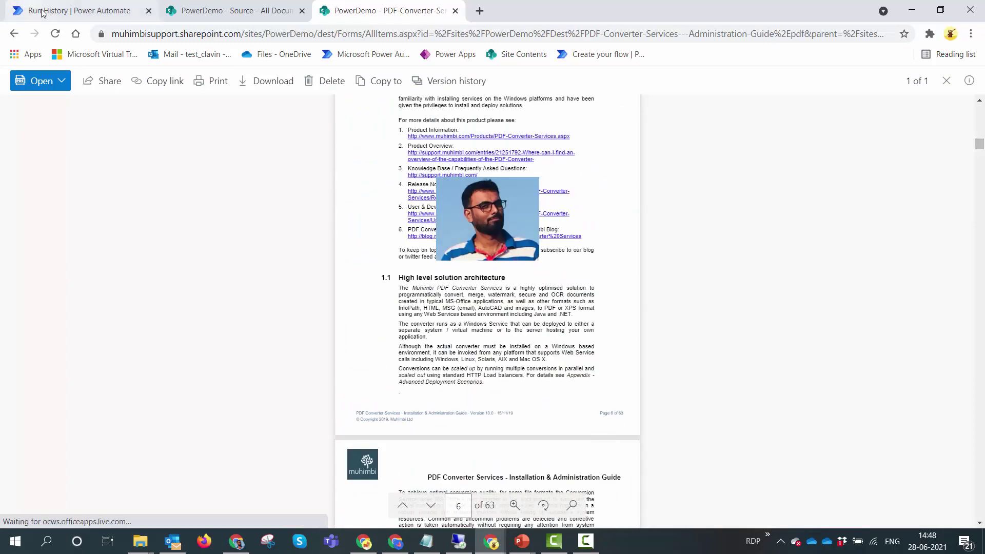
{"action": "left_click", "coordinate": [206, 12]}
{"action": "left_click", "coordinate": [307, 191]}
{"action": "left_click", "coordinate": [295, 208]}
{"action": "type", "text": "PDF-Converter---Administration-Guide .docx"}
- Upload the administration guide DOCX, watch the flow's latest run finish, then go to the Dest library
{"action": "left_click", "coordinate": [384, 285]}
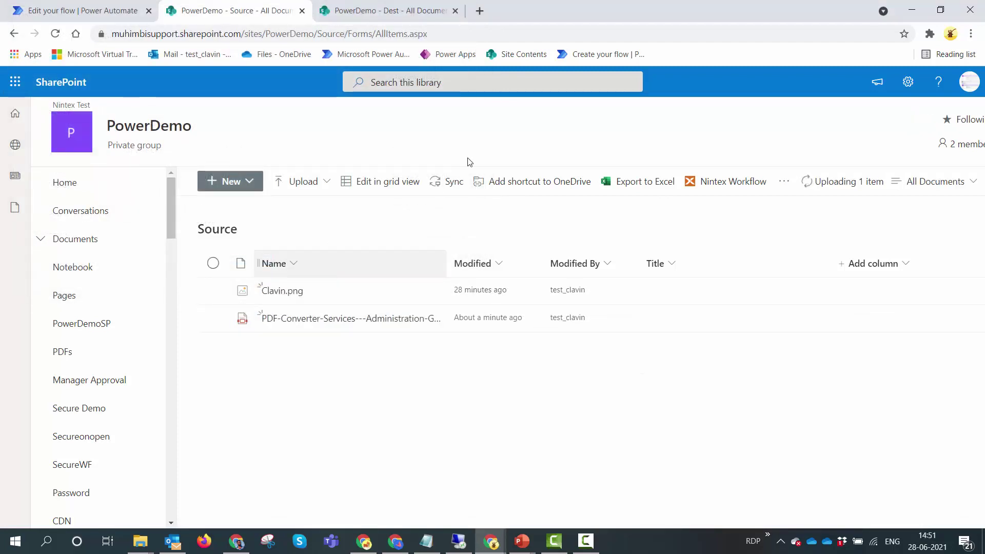
{"action": "left_click", "coordinate": [141, 15]}
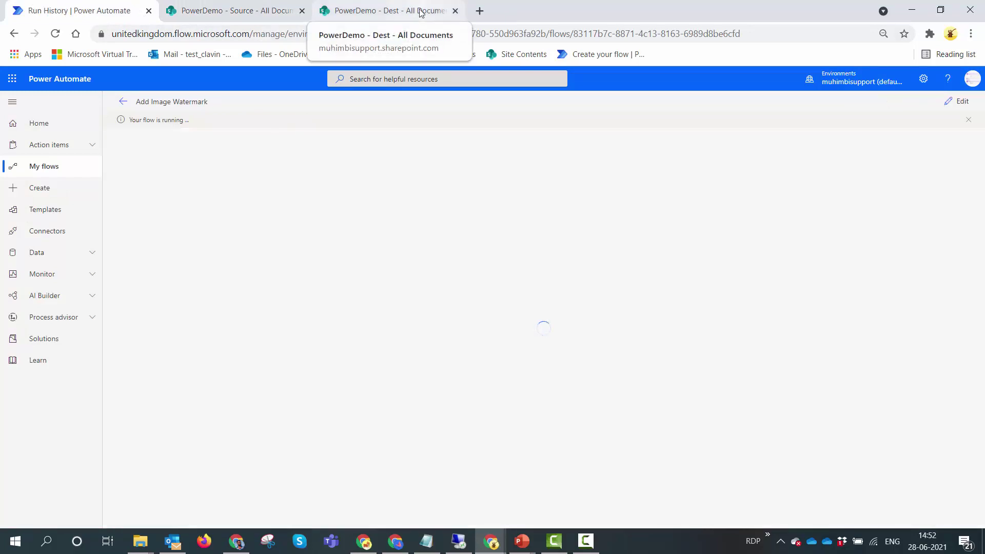
{"action": "left_click", "coordinate": [420, 12]}
{"action": "left_click", "coordinate": [140, 14]}
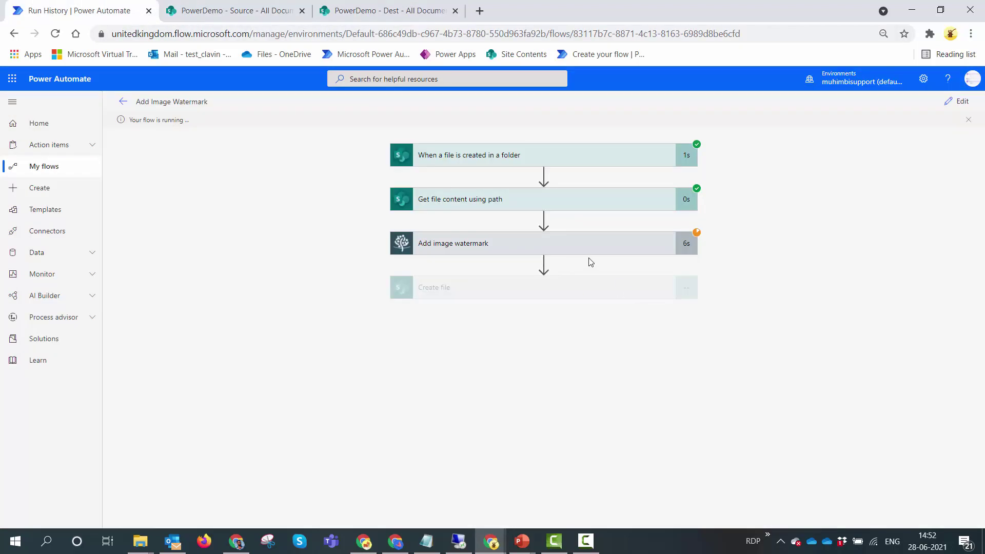
{"action": "left_click", "coordinate": [409, 16]}
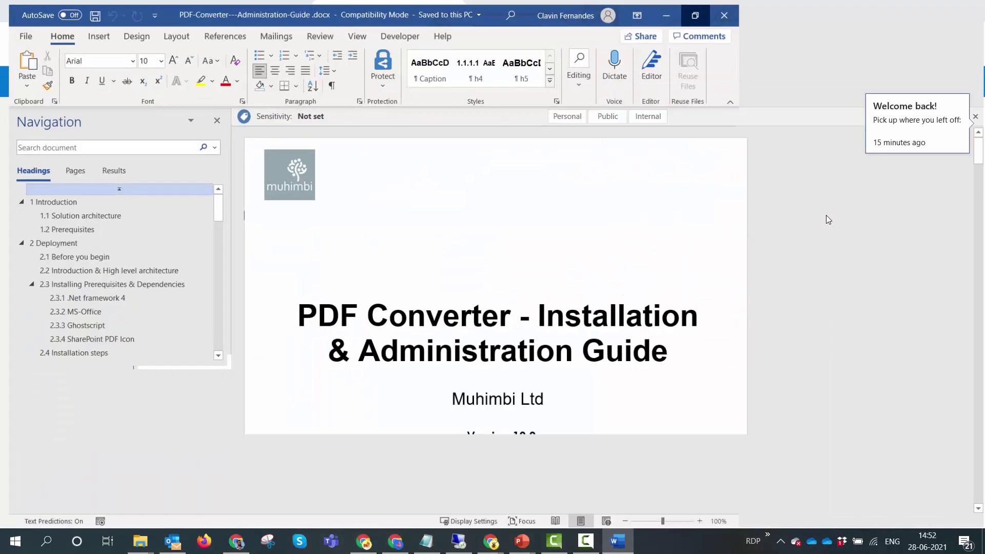
- Scroll down the guide's first page to check the image watermark beneath the title
{"action": "scroll", "coordinate": [708, 327], "scroll_direction": "down", "scroll_amount": 3}
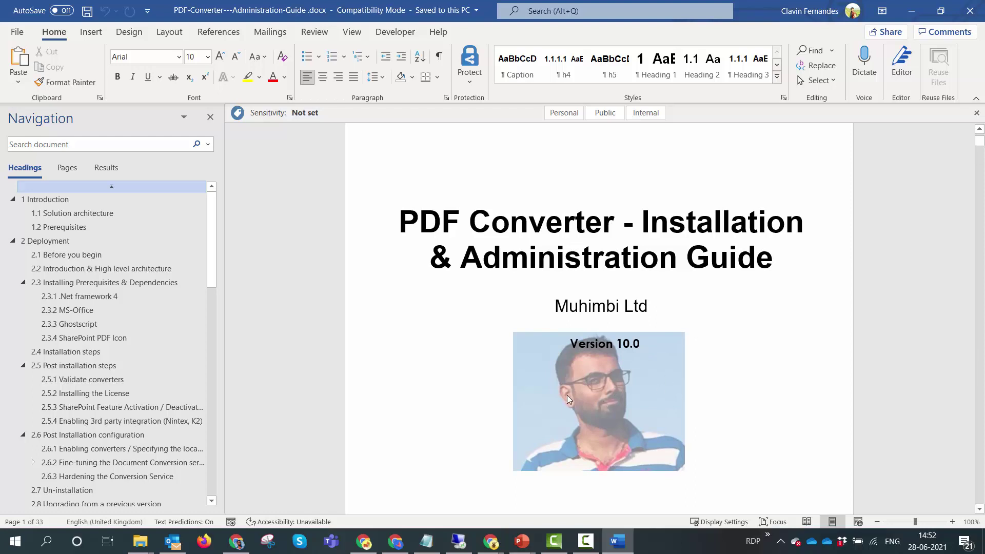
{"action": "scroll", "coordinate": [589, 424], "scroll_direction": "down", "scroll_amount": 5}
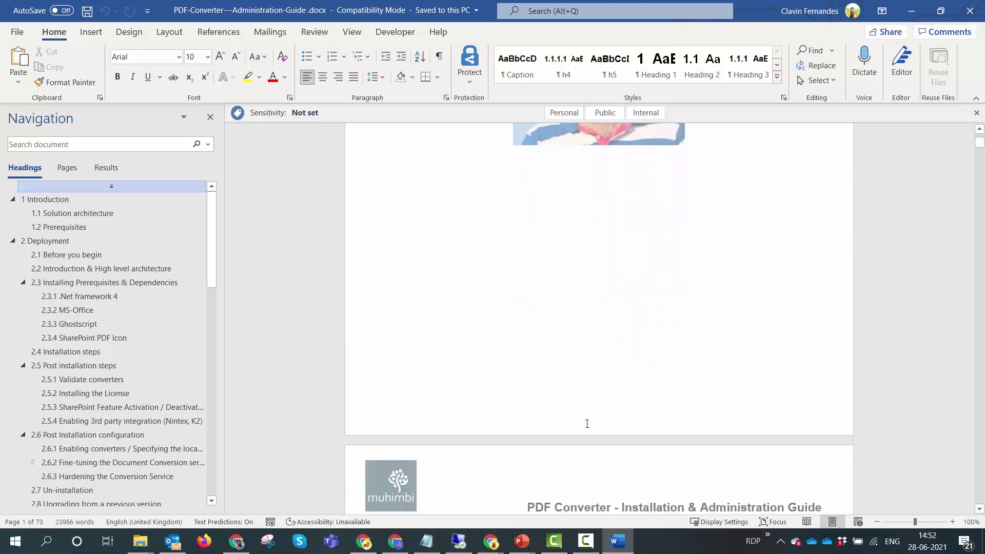